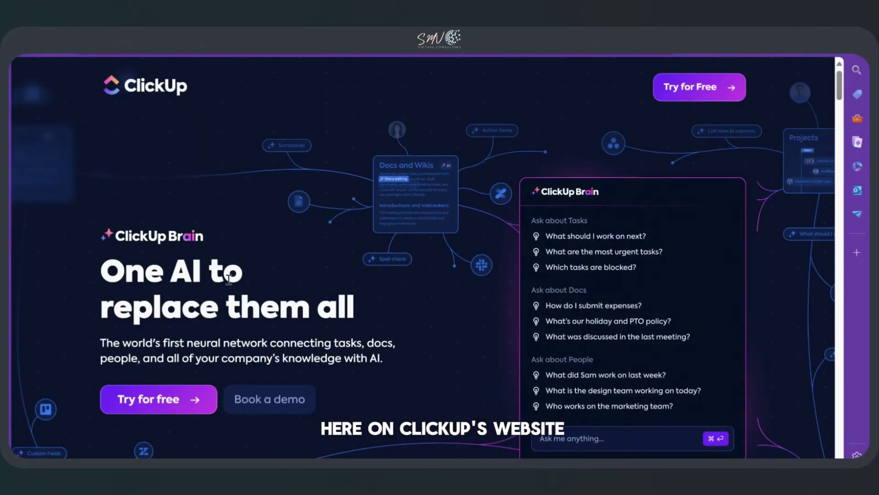
# Begin a free ClickUp trial from the website's 'Try for free' button
pyautogui.click(183, 407)
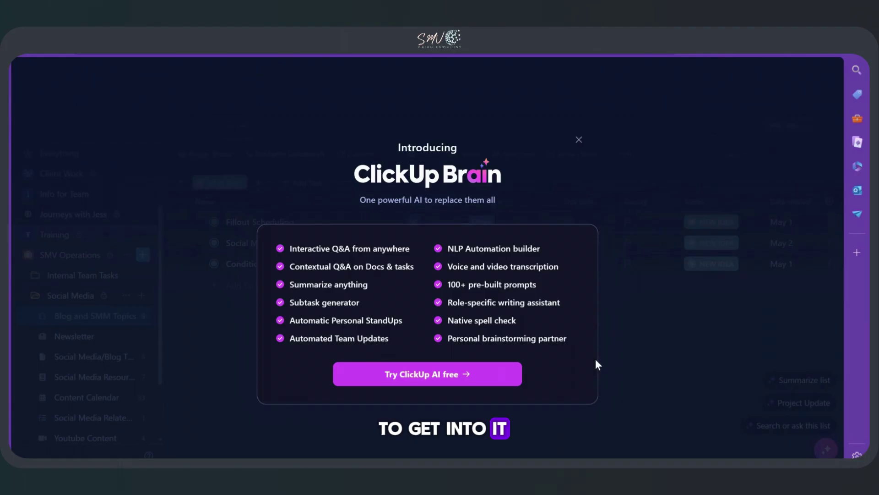
# Activate 'Try ClickUp AI free' and browse the ClickUp Brain Features list
pyautogui.click(431, 384)
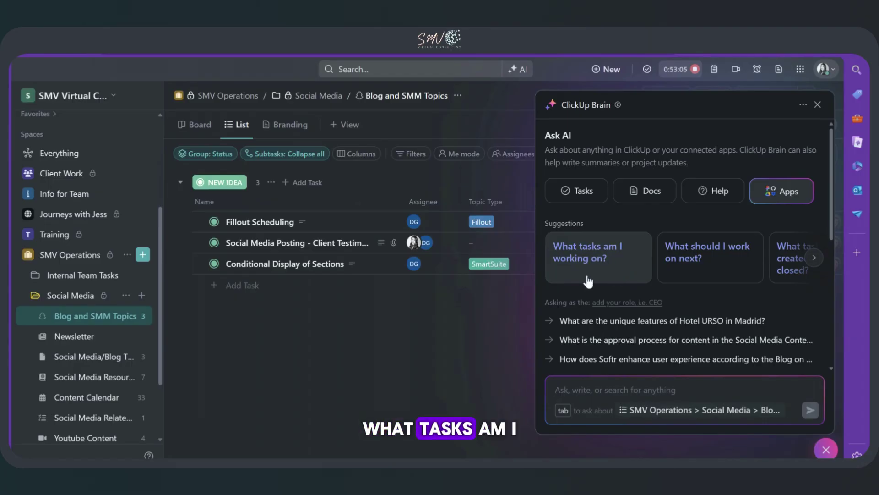
pyautogui.scroll(-3, 622, 283)
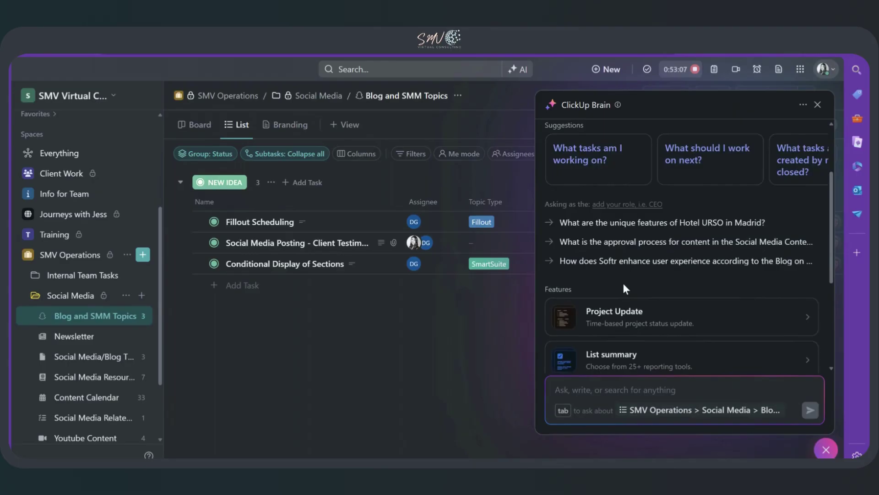
pyautogui.scroll(-4, 623, 283)
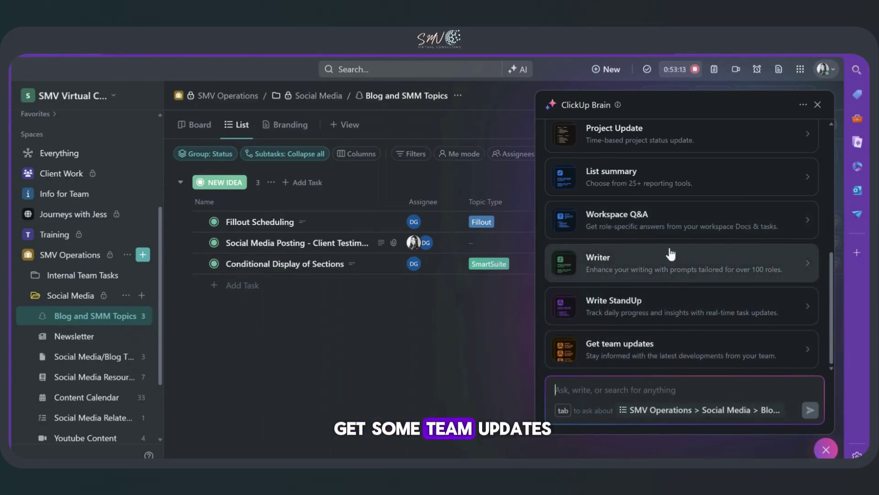
pyautogui.scroll(3, 641, 252)
pyautogui.scroll(4, 667, 250)
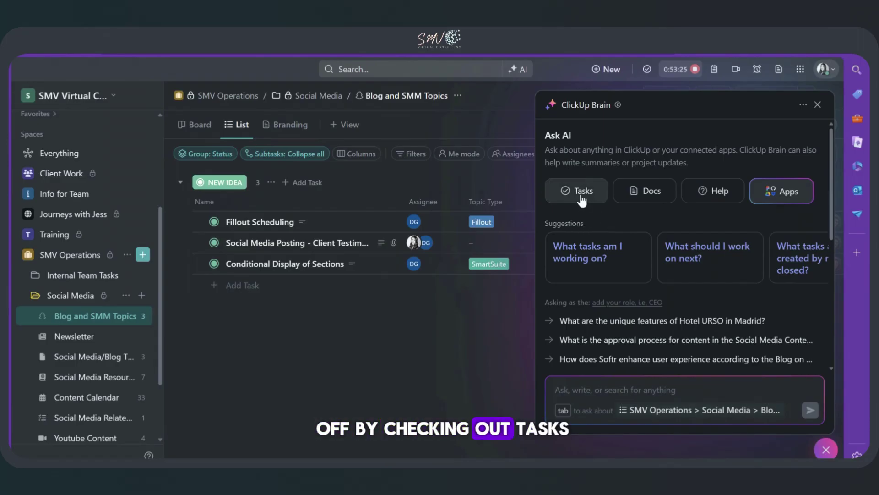
# On Content Calendar, ask Brain's Tasks assistant 'give me all my tasks that are currently assigned to me'
pyautogui.click(127, 395)
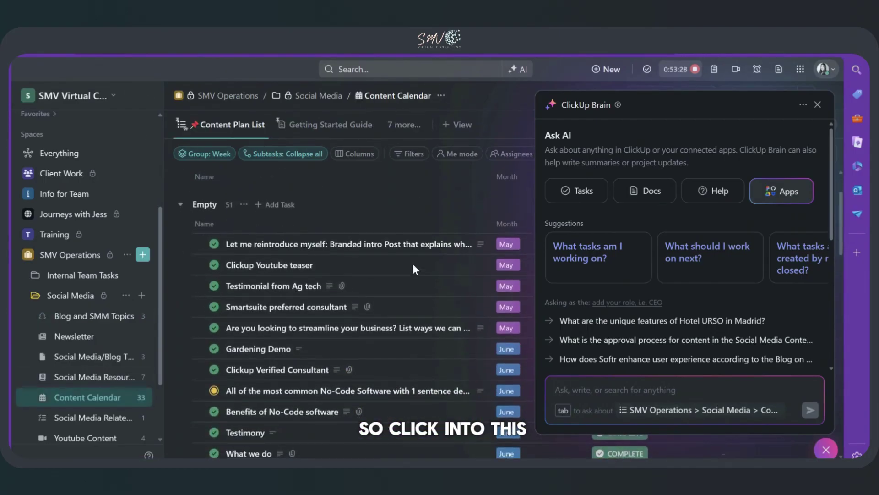
pyautogui.click(568, 195)
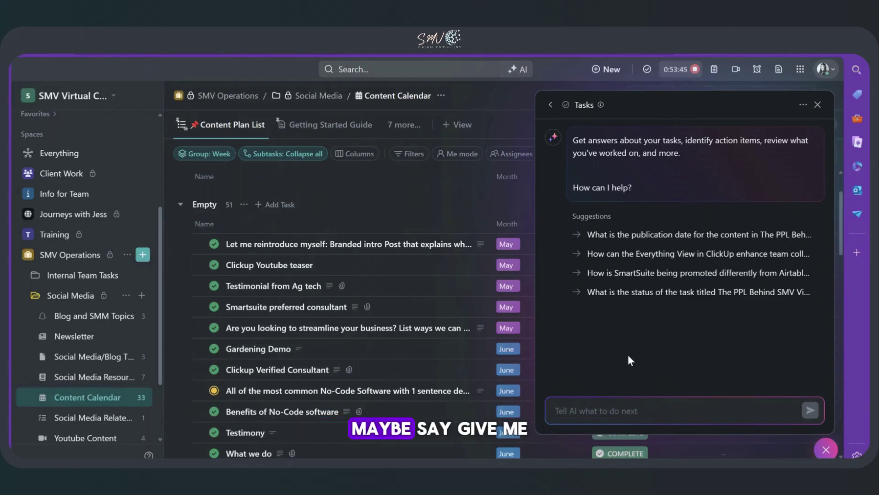
pyautogui.write('g')
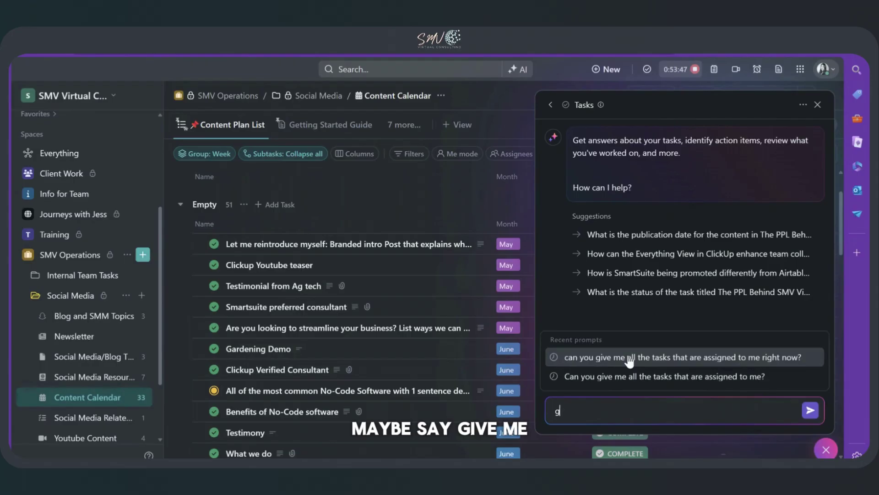
pyautogui.write('ive me al')
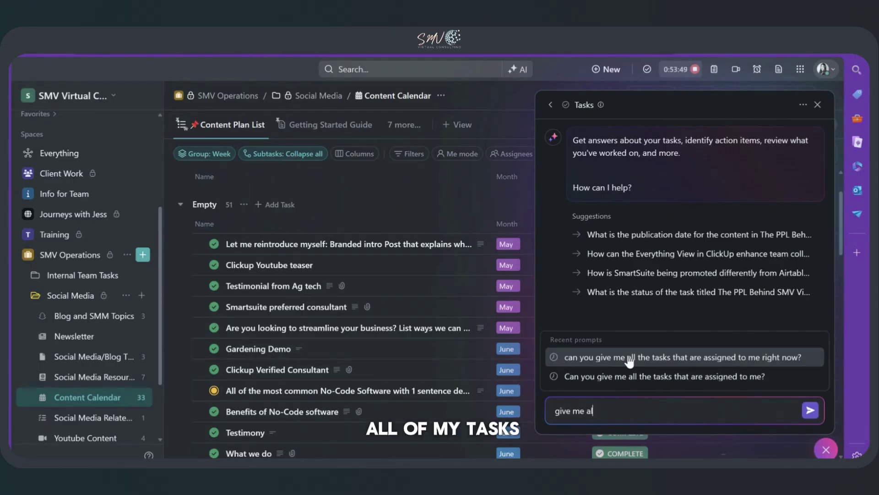
pyautogui.write('l my tas')
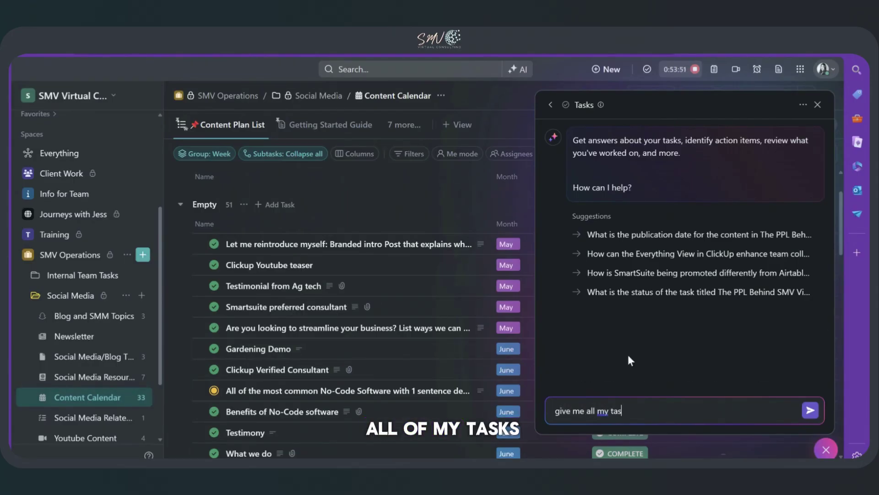
pyautogui.write('ks that a')
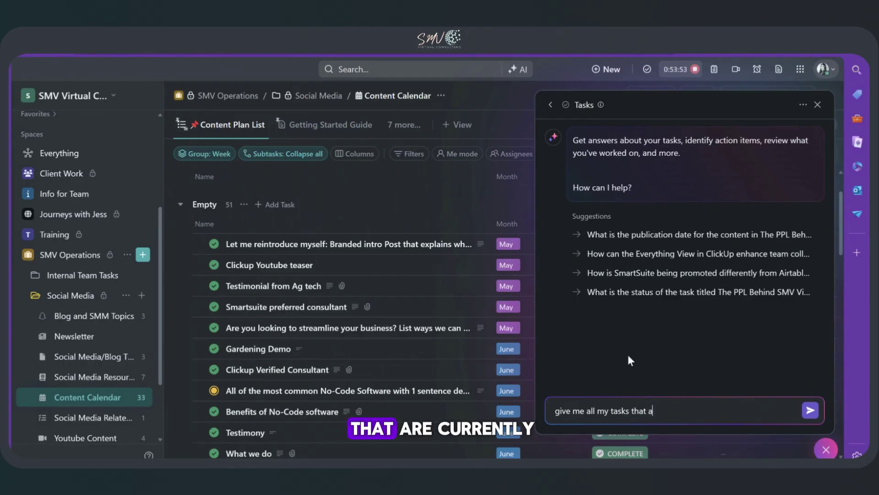
pyautogui.write('re curre')
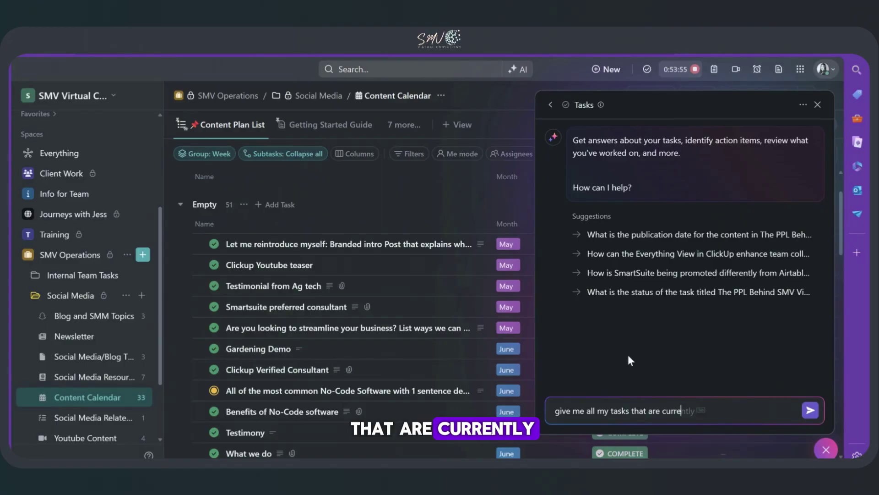
pyautogui.write('ntly ass')
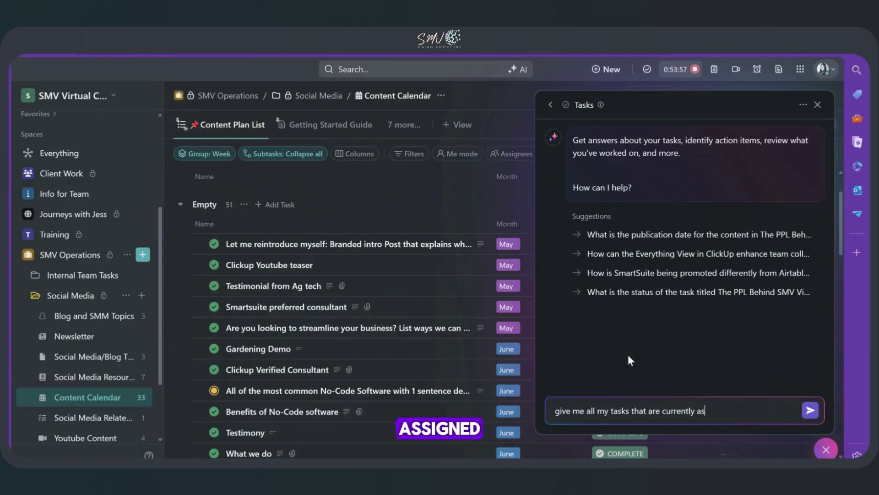
pyautogui.press('BackSpace')
pyautogui.press('BackSpace')
pyautogui.write('ss')
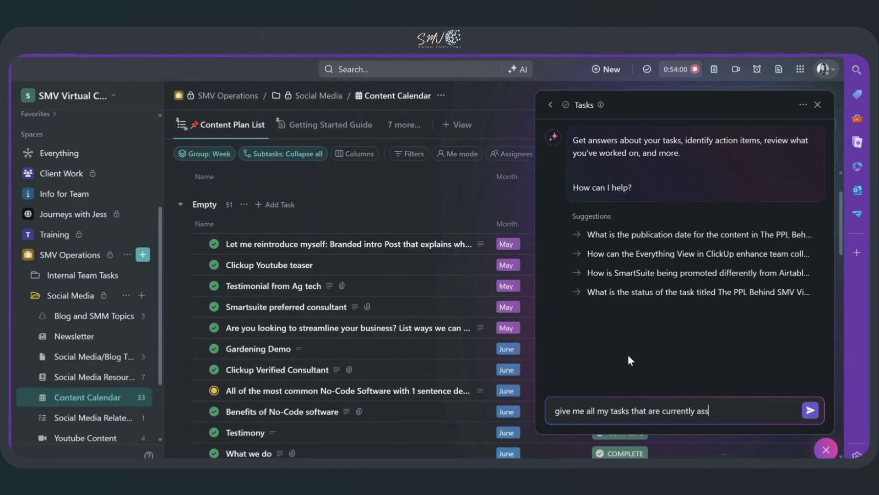
pyautogui.write('igned to me')
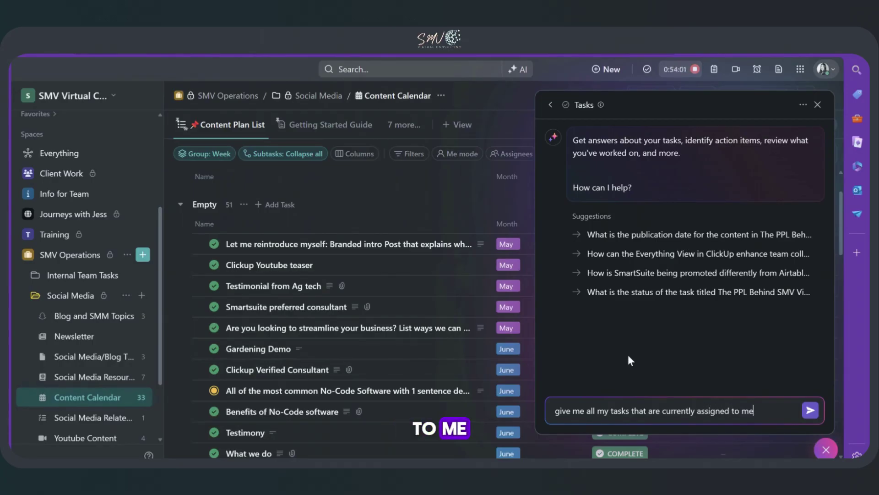
pyautogui.press('Return')
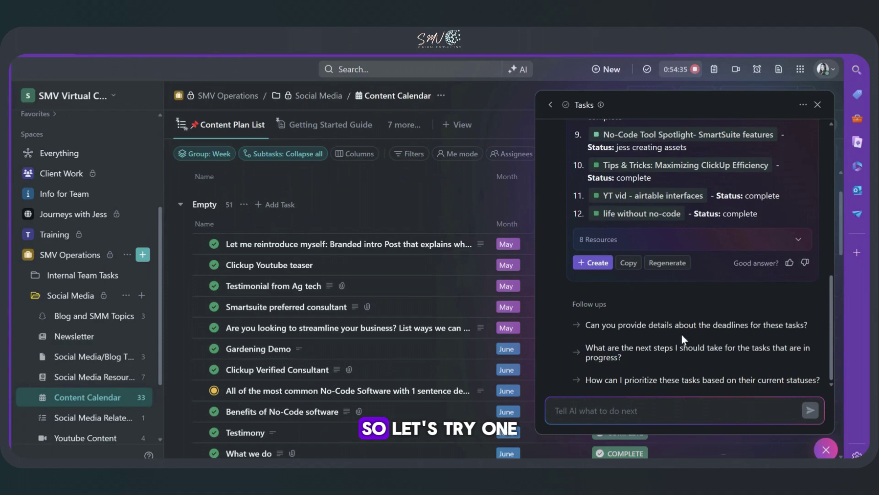
# Ask Brain for the tasks' deadlines, then 'can you please organize these by due date'
pyautogui.click(621, 326)
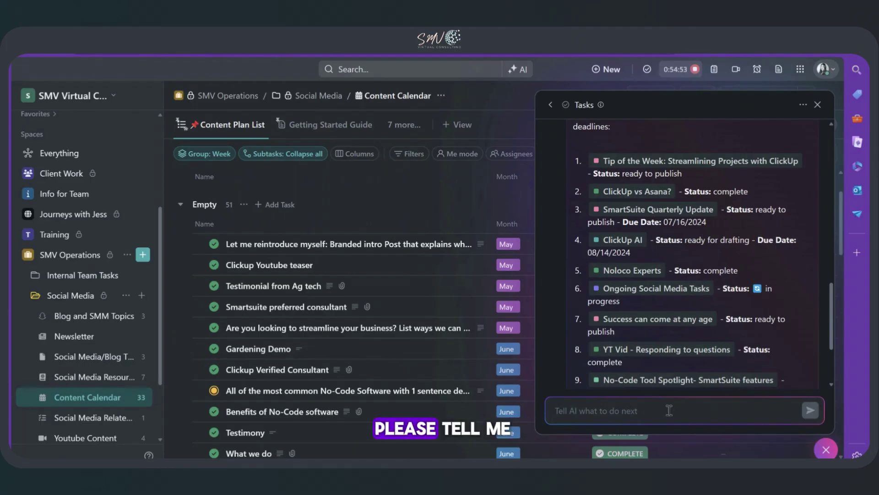
pyautogui.write('can you')
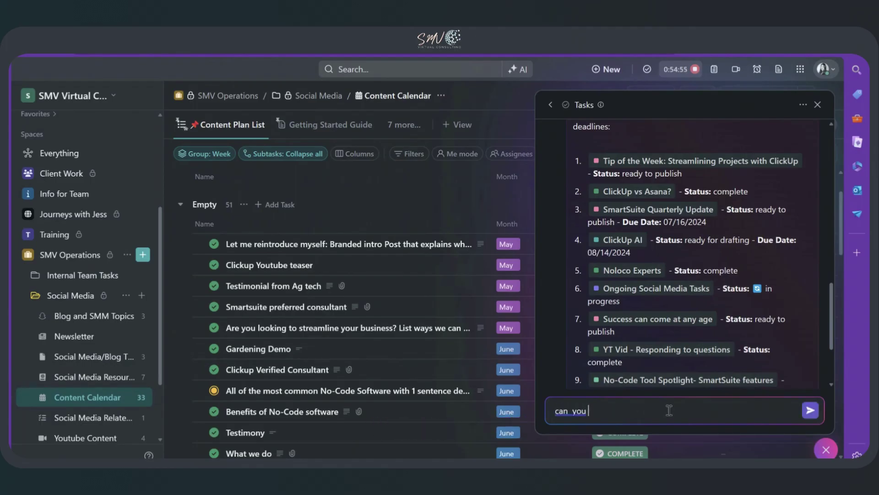
pyautogui.write(' please')
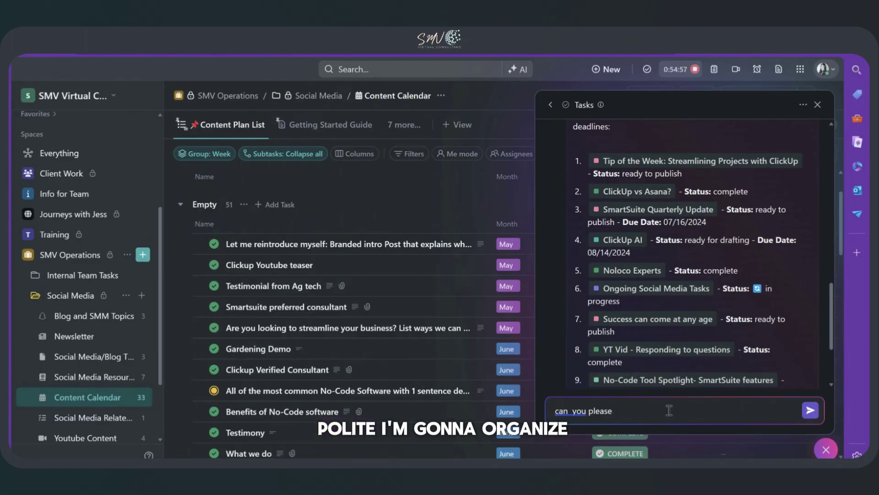
pyautogui.write(' or')
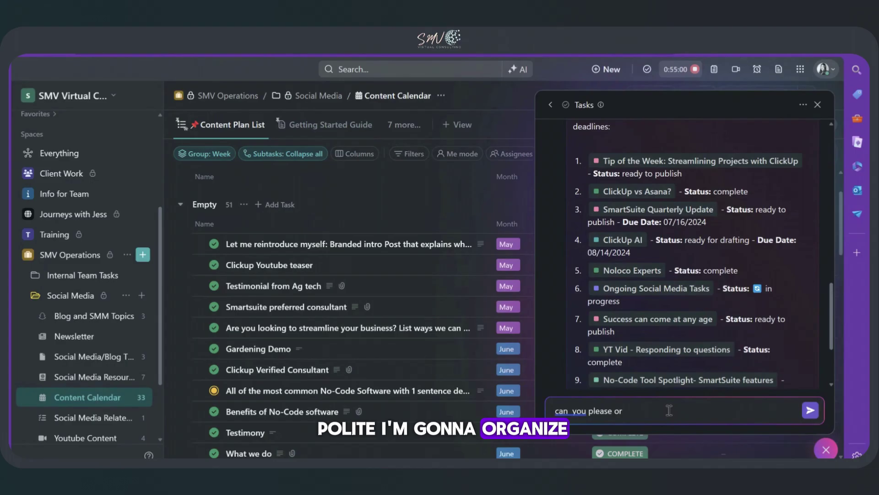
pyautogui.write('ganize th')
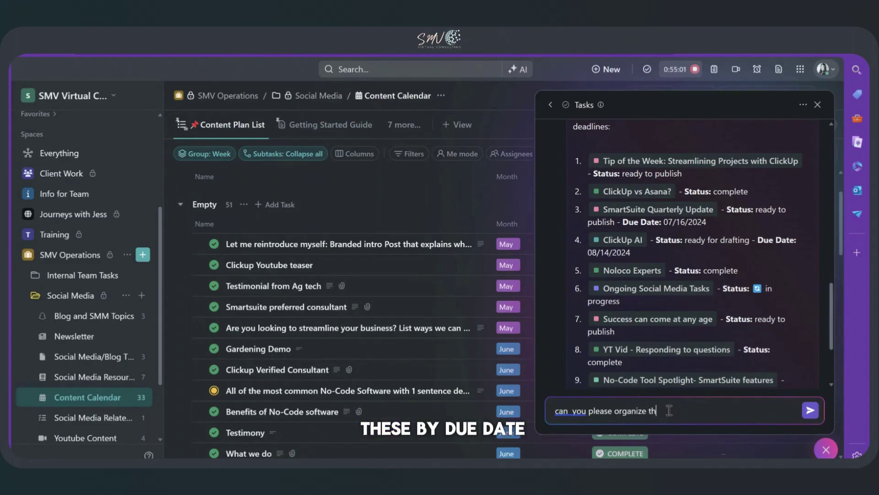
pyautogui.write('ese by d')
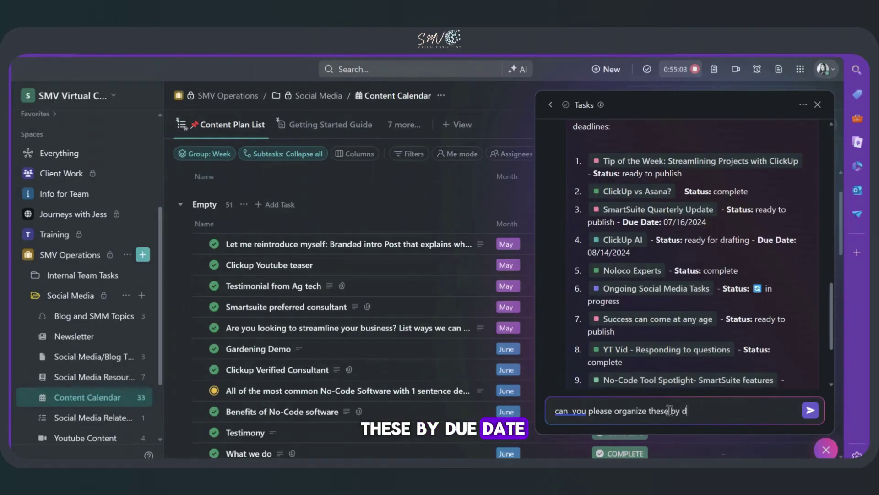
pyautogui.write('ue date?')
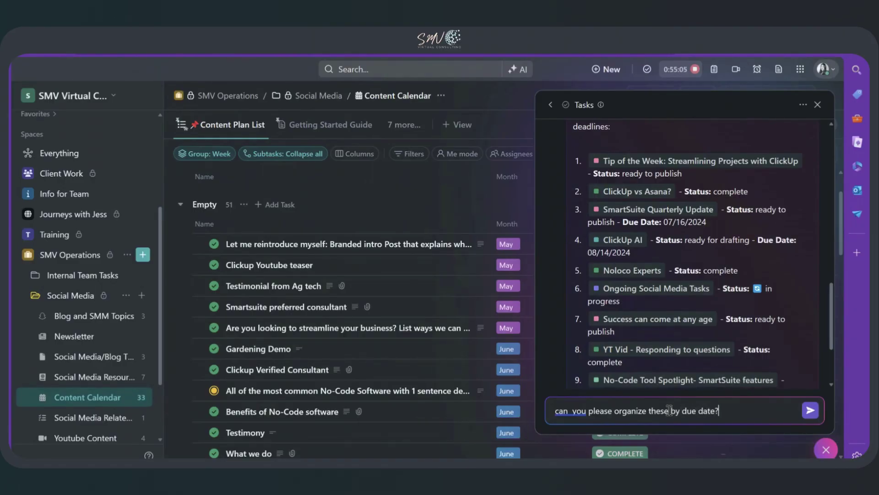
pyautogui.press('Return')
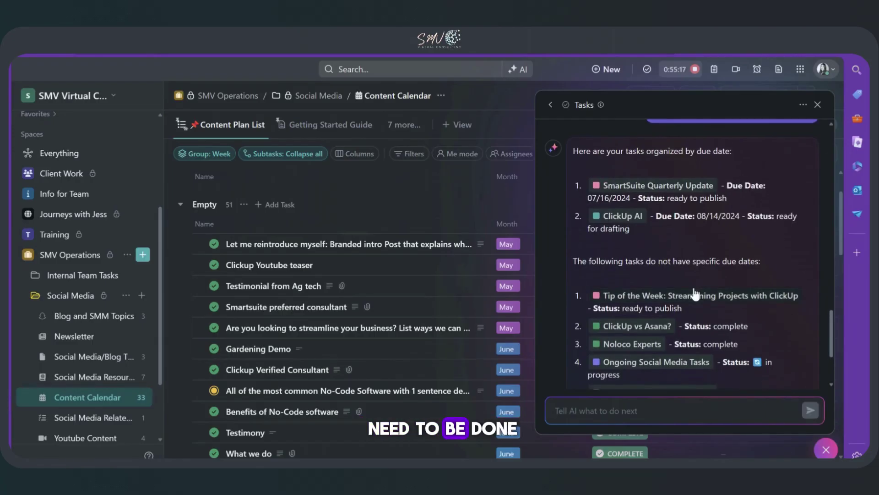
pyautogui.scroll(-3, 694, 294)
pyautogui.scroll(6, 695, 288)
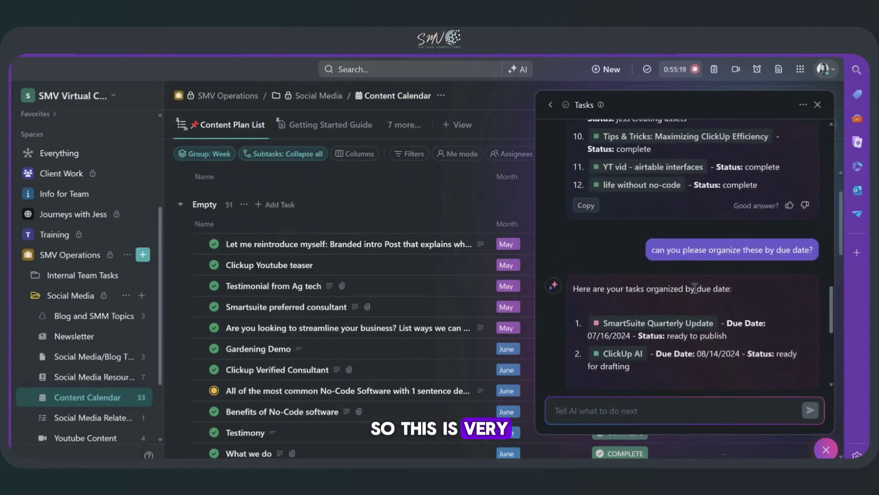
pyautogui.scroll(3, 695, 287)
pyautogui.scroll(6, 694, 287)
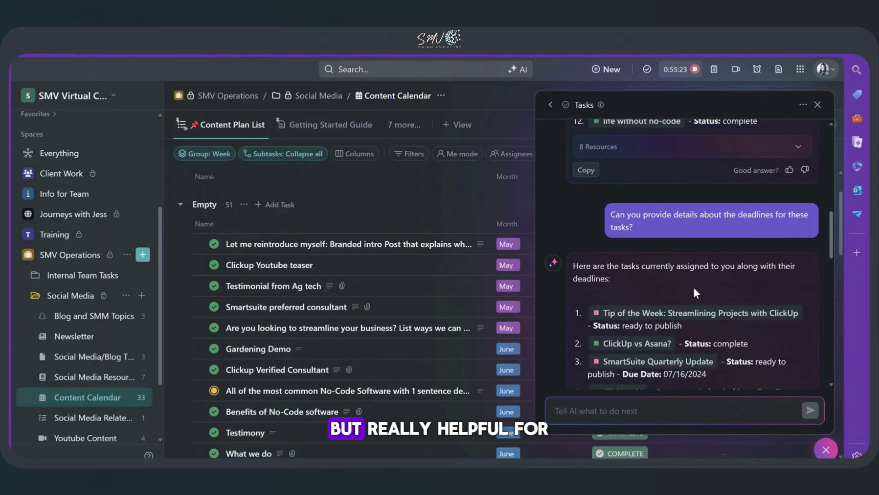
pyautogui.scroll(-5, 694, 287)
pyautogui.scroll(8, 694, 287)
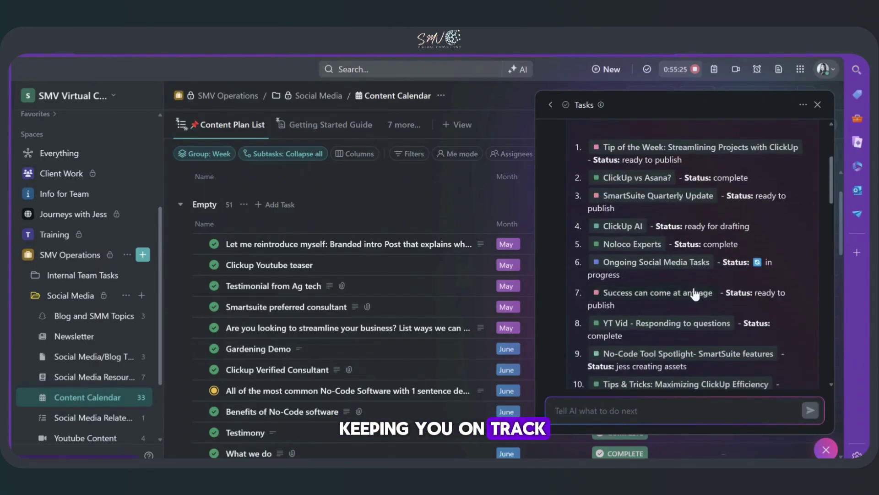
# Return to the main ClickUp Brain menu and switch the assistant to Docs
pyautogui.click(551, 104)
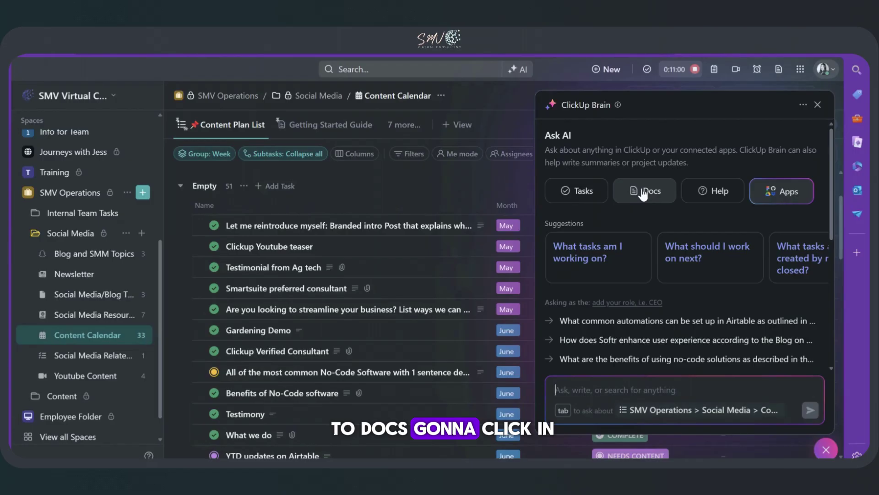
pyautogui.click(643, 193)
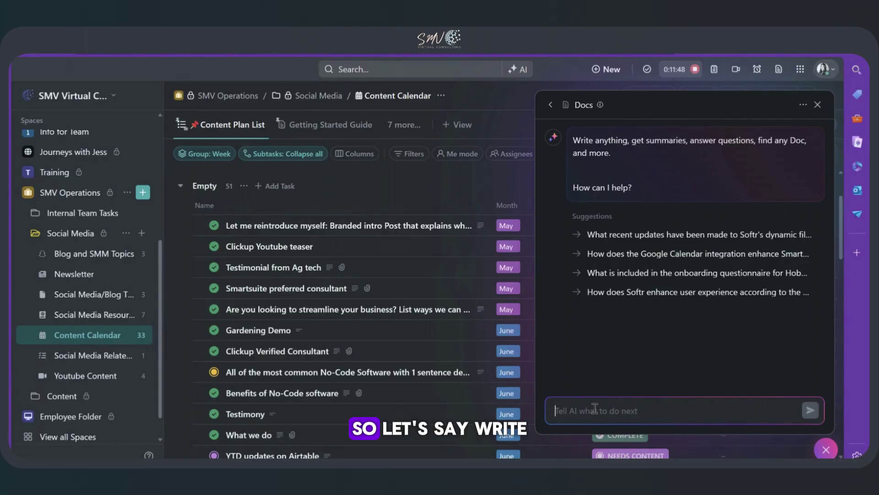
# Ask the Docs assistant to 'write me a social media post about clickup's mobile app'
pyautogui.write('write me social')
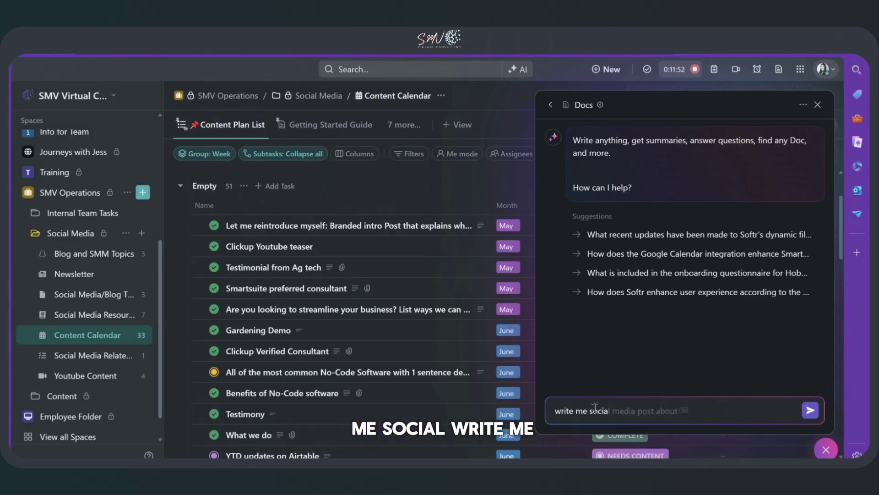
pyautogui.press('BackSpace')
pyautogui.press('BackSpace')
pyautogui.press('BackSpace')
pyautogui.press('BackSpace')
pyautogui.write('a s')
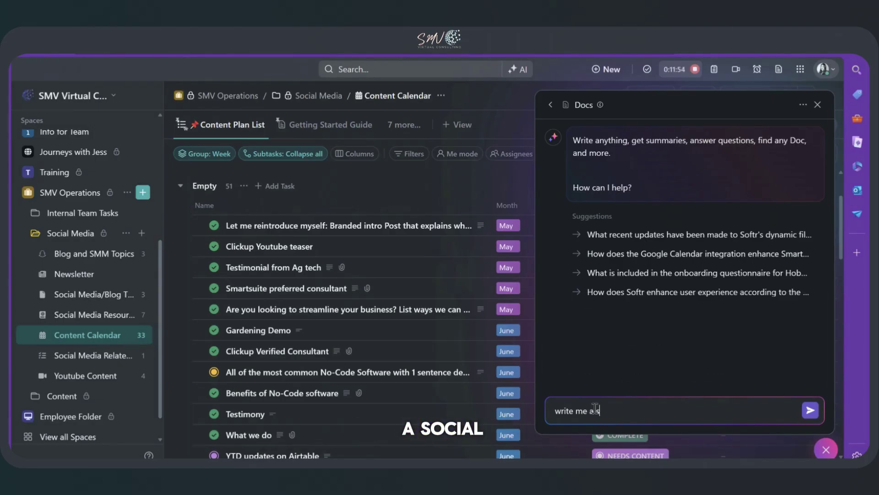
pyautogui.write('oci')
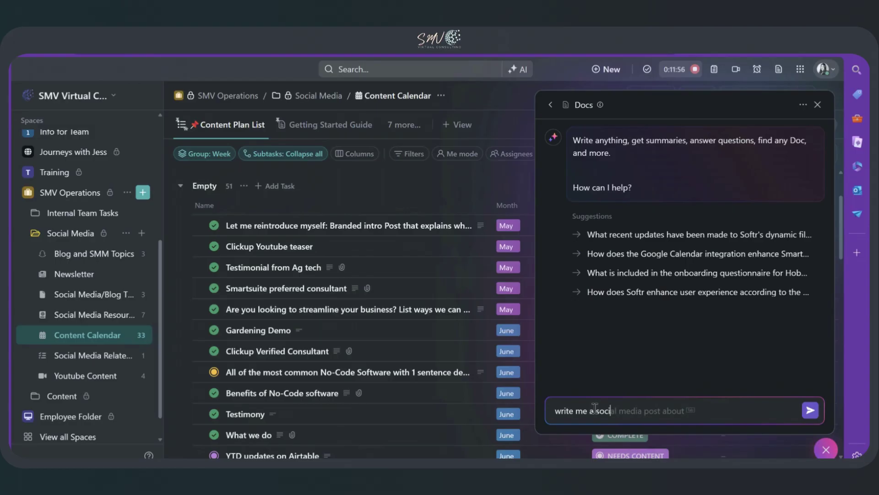
pyautogui.write('al media')
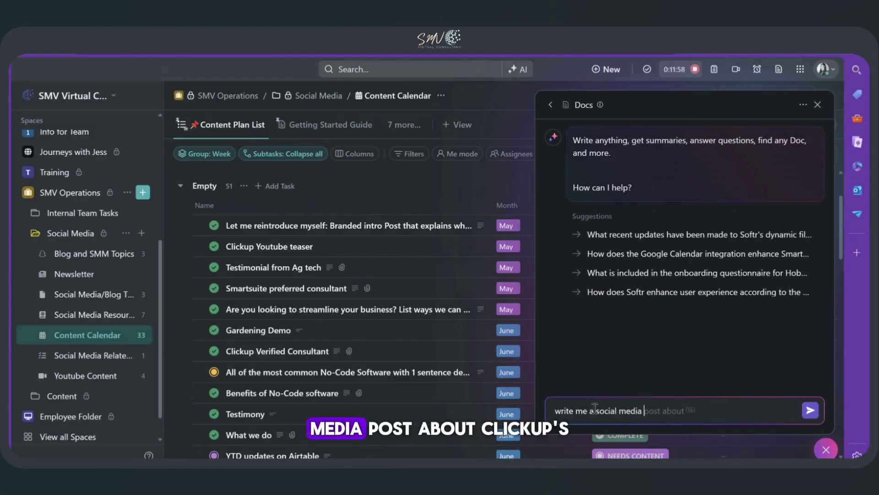
pyautogui.write(' post about ')
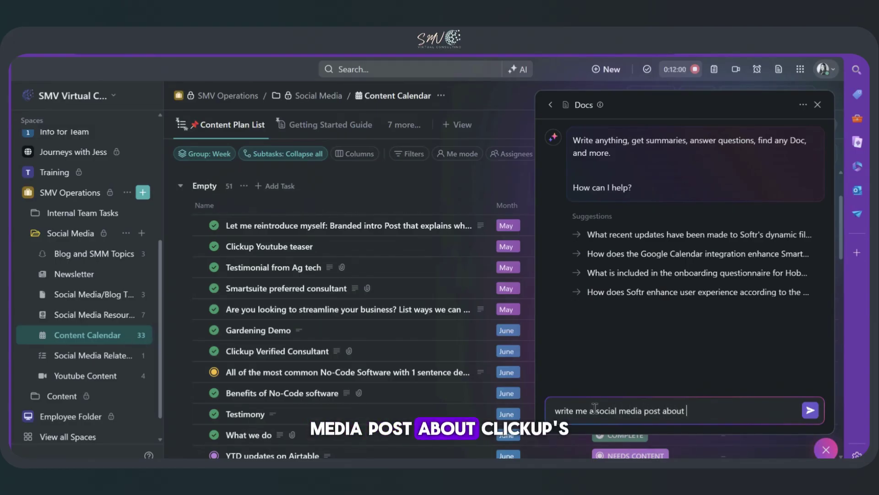
pyautogui.write("clickup's ")
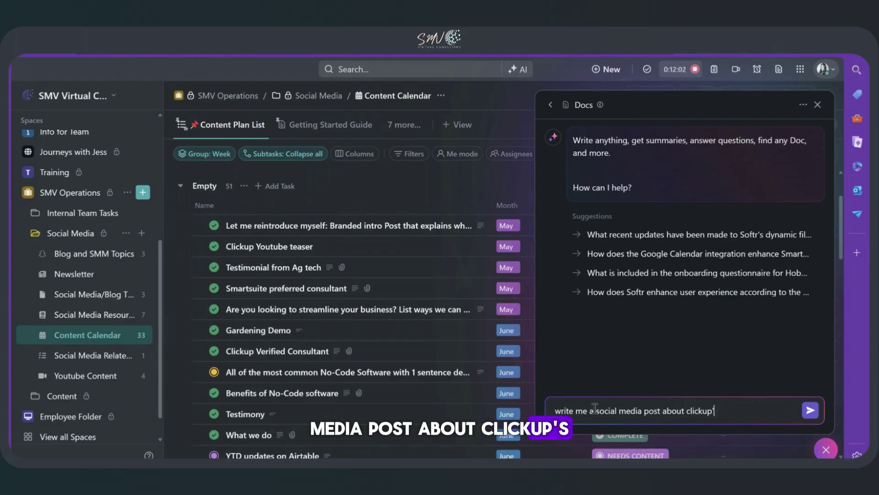
pyautogui.write('mobile ')
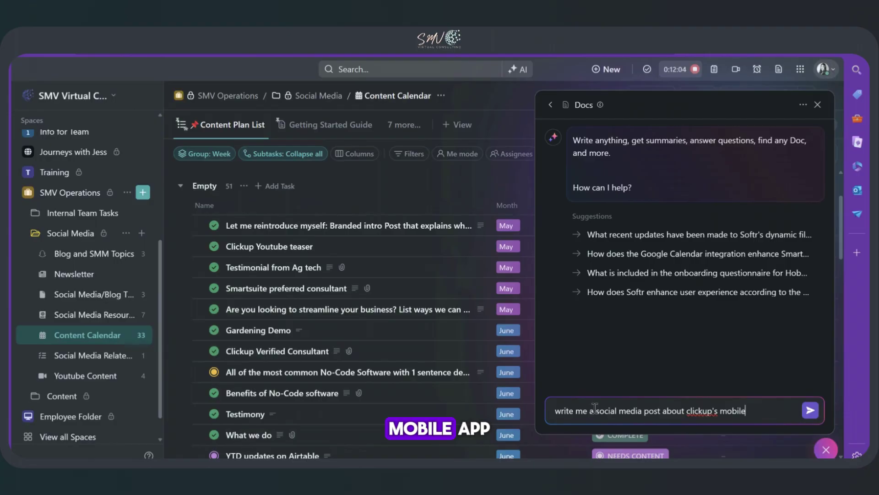
pyautogui.write('app')
pyautogui.press('Return')
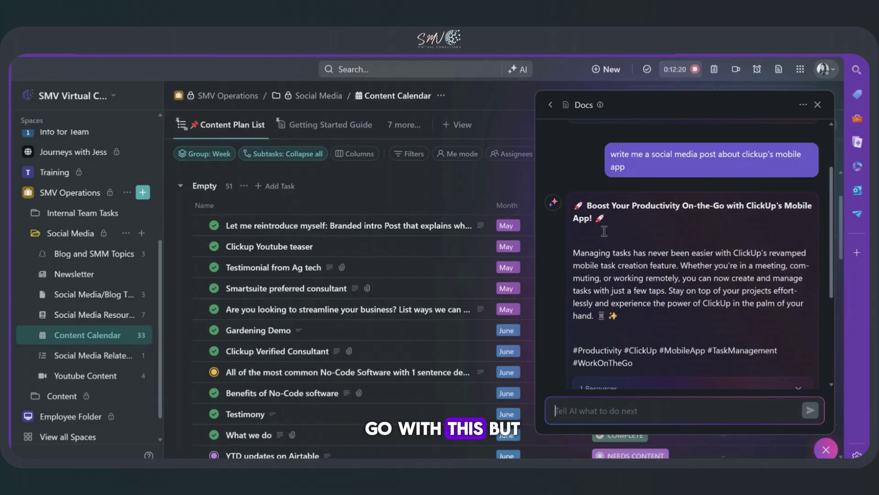
pyautogui.scroll(-2, 557, 334)
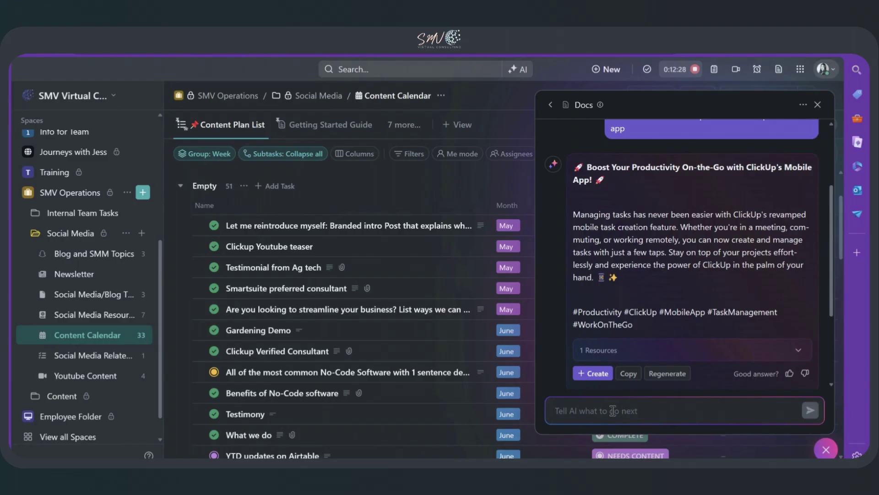
# Ask the AI to 'elaborate on it's features and put in bullet points'
pyautogui.write('elaborate')
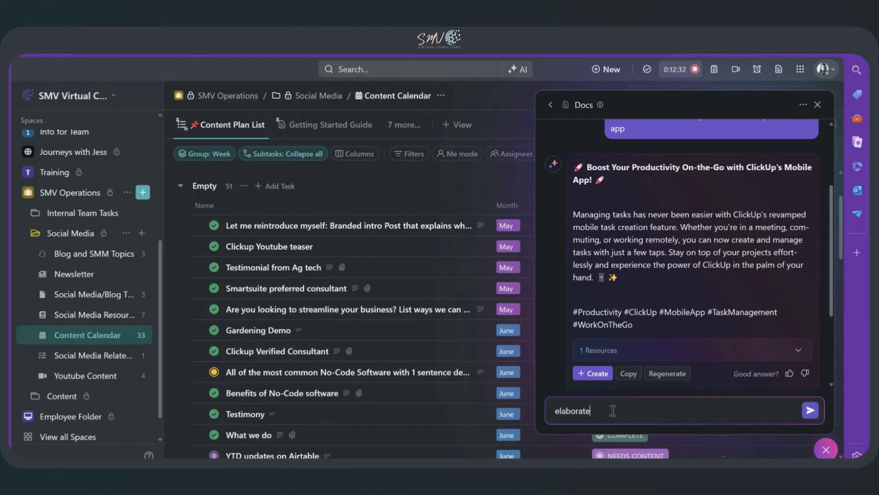
pyautogui.write(' on ')
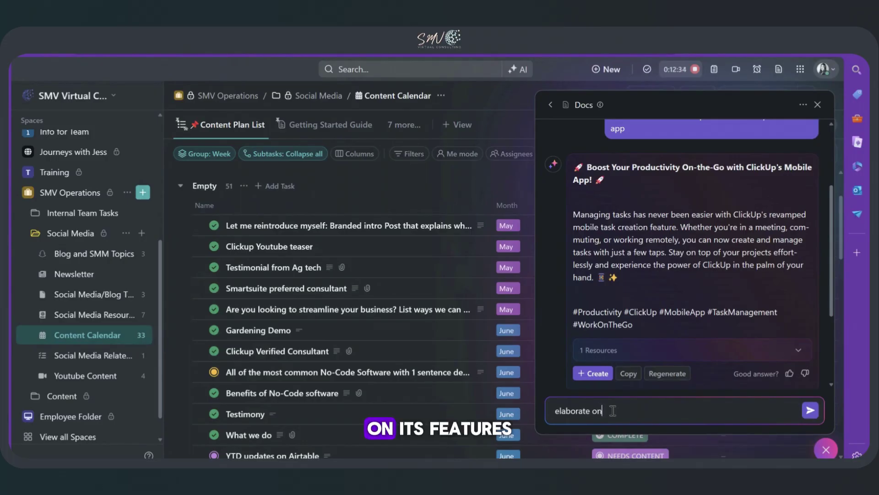
pyautogui.write("it'")
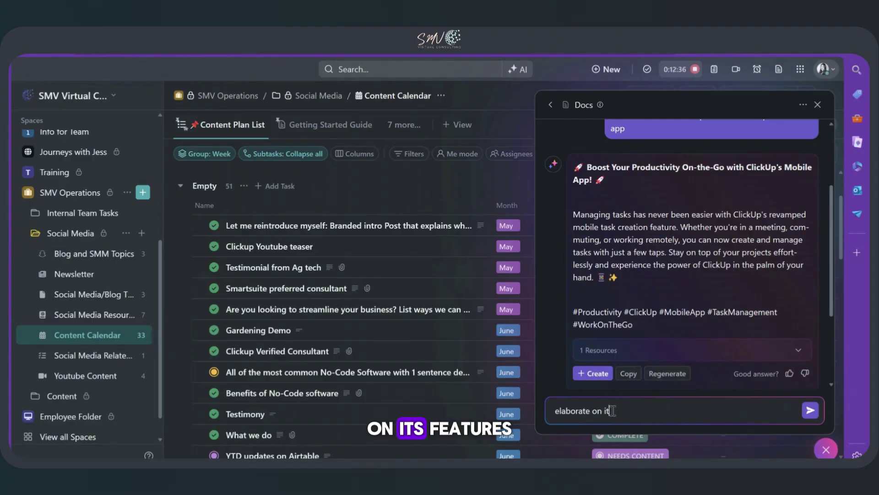
pyautogui.write('s feat')
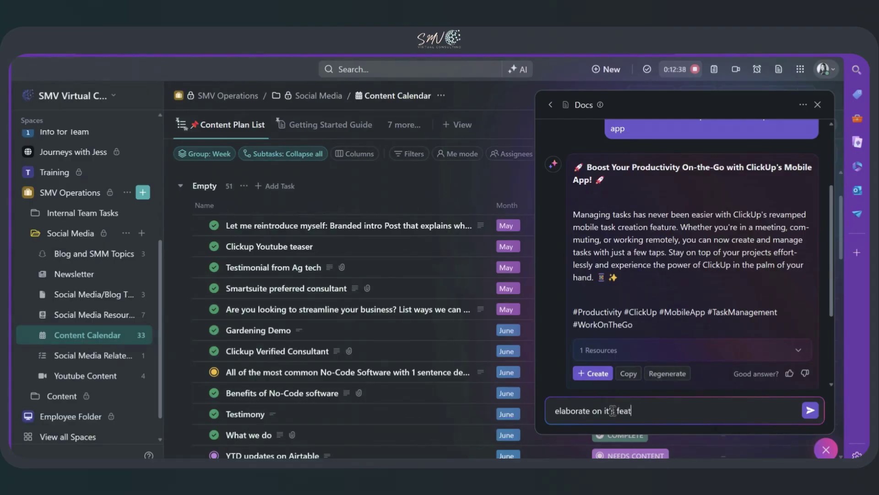
pyautogui.write('ures and ')
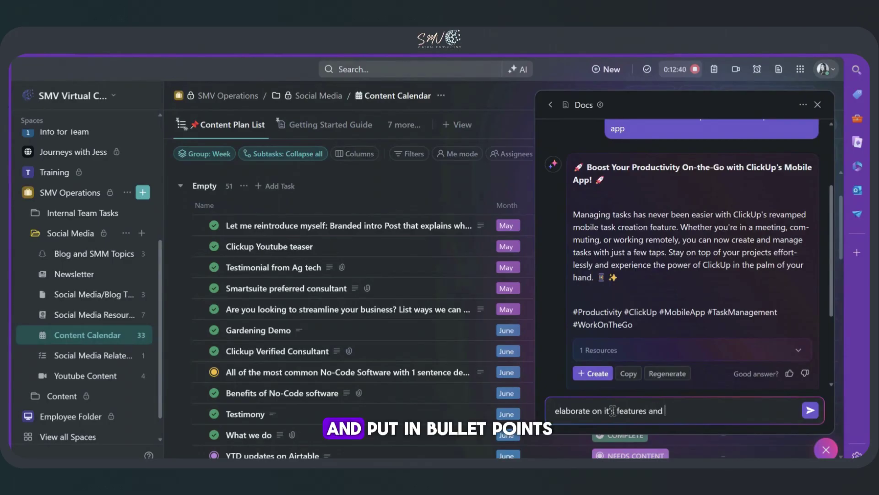
pyautogui.write('put in ')
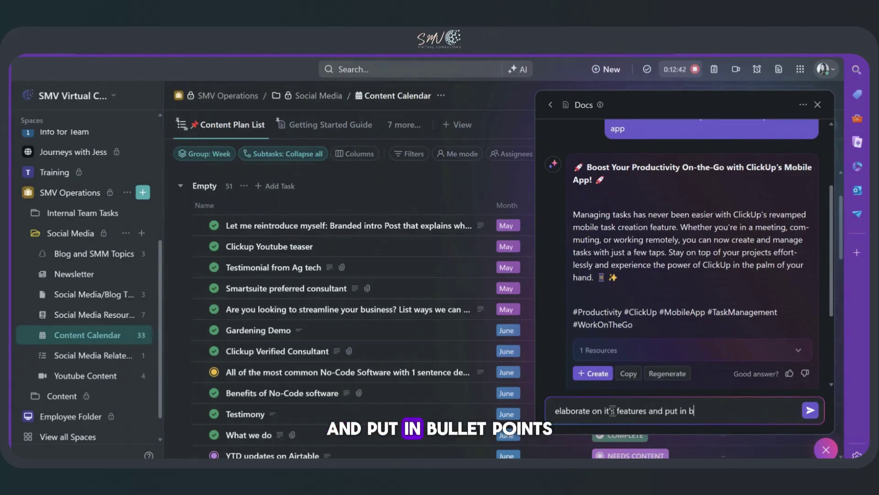
pyautogui.write('bullet po')
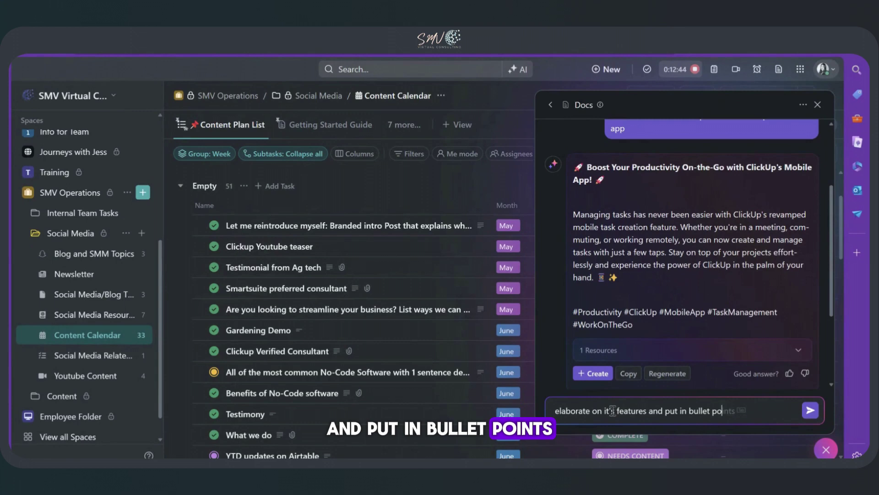
pyautogui.write('ints')
pyautogui.press('Return')
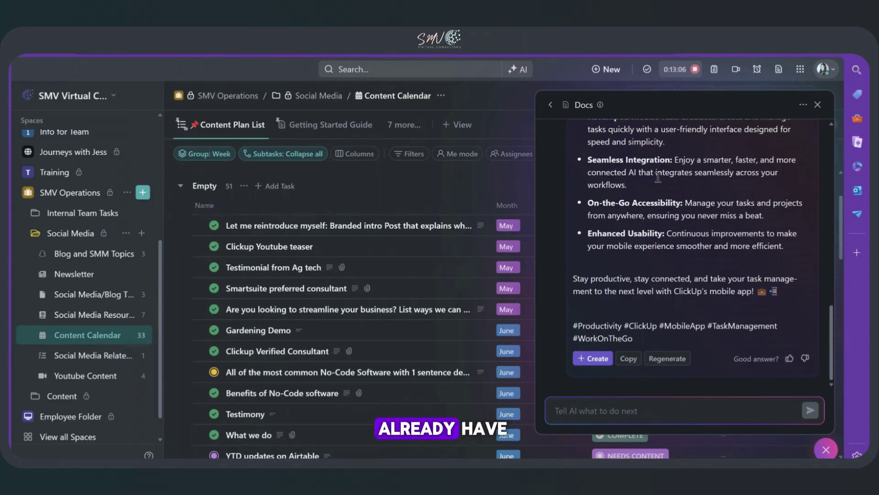
# Turn the AI post into a new Doc and paste its headline as the title
pyautogui.click(582, 361)
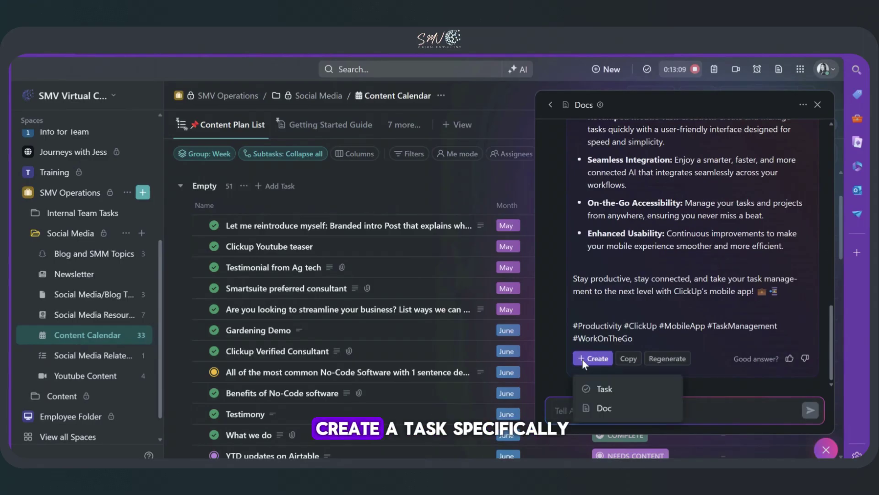
pyautogui.click(604, 409)
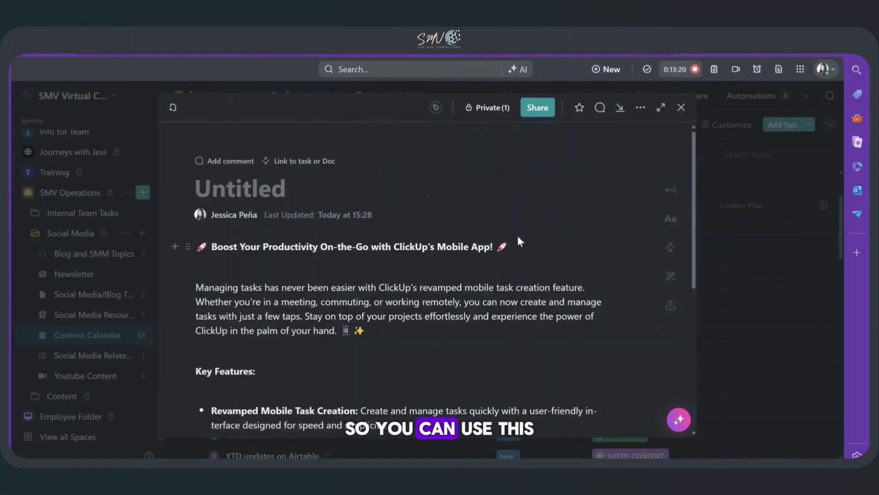
pyautogui.moveTo(509, 246); pyautogui.dragTo(197, 244)
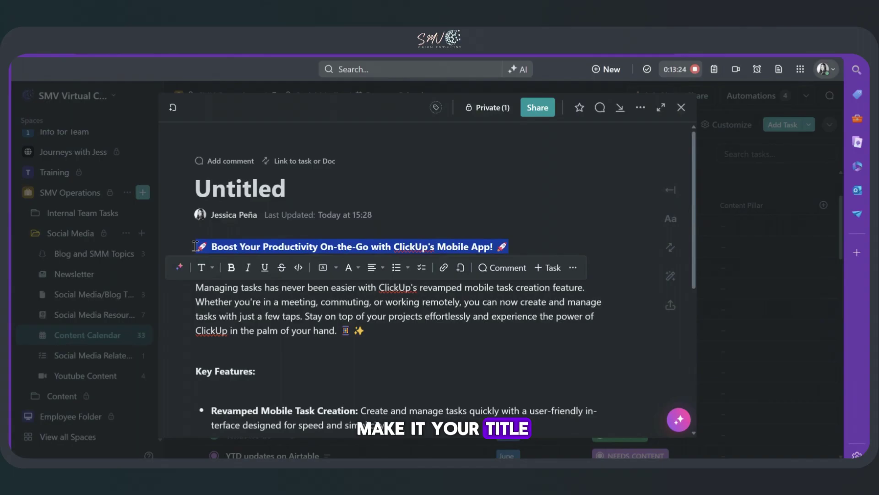
pyautogui.hotkey('ctrl', 'c')
pyautogui.click(205, 186)
pyautogui.hotkey('ctrl', 'v')
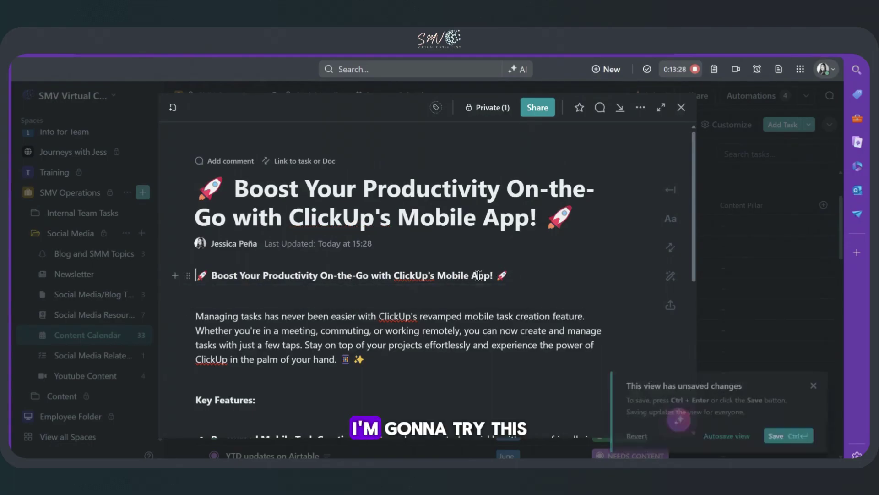
# Delete the duplicate headline line from the Doc body
pyautogui.moveTo(481, 275); pyautogui.dragTo(185, 276)
pyautogui.press('BackSpace')
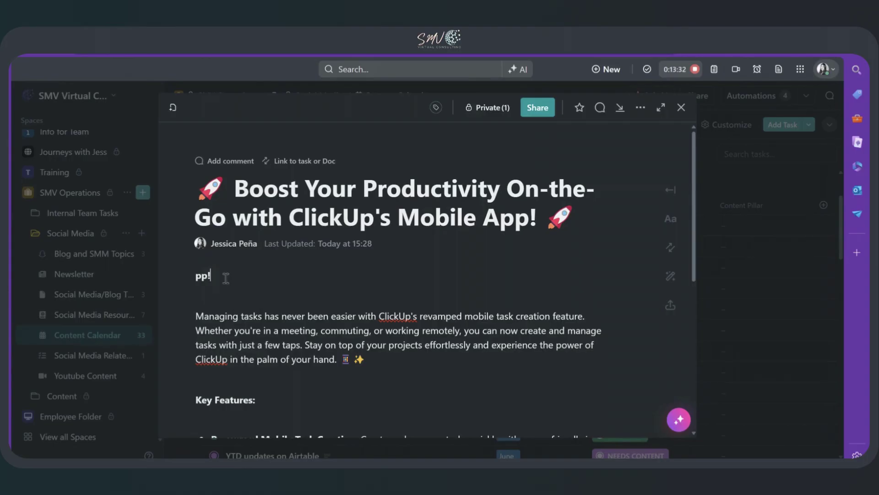
pyautogui.press('BackSpace')
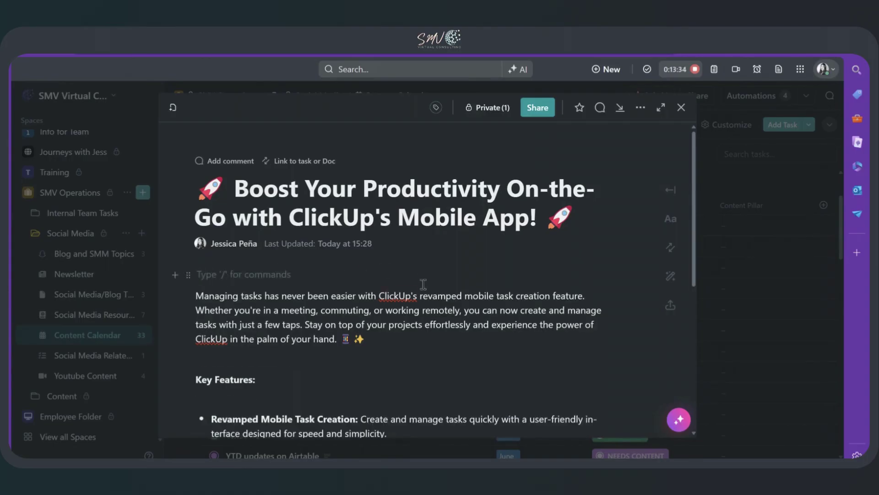
pyautogui.scroll(-6, 423, 284)
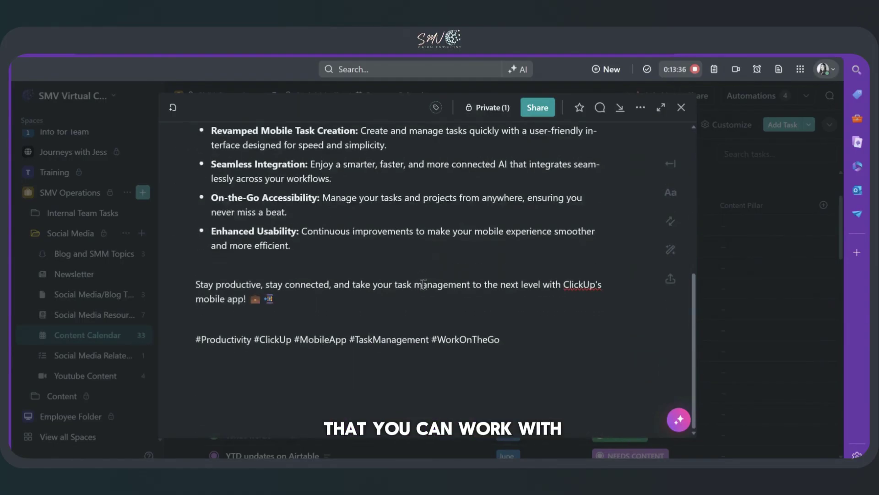
pyautogui.scroll(8, 424, 284)
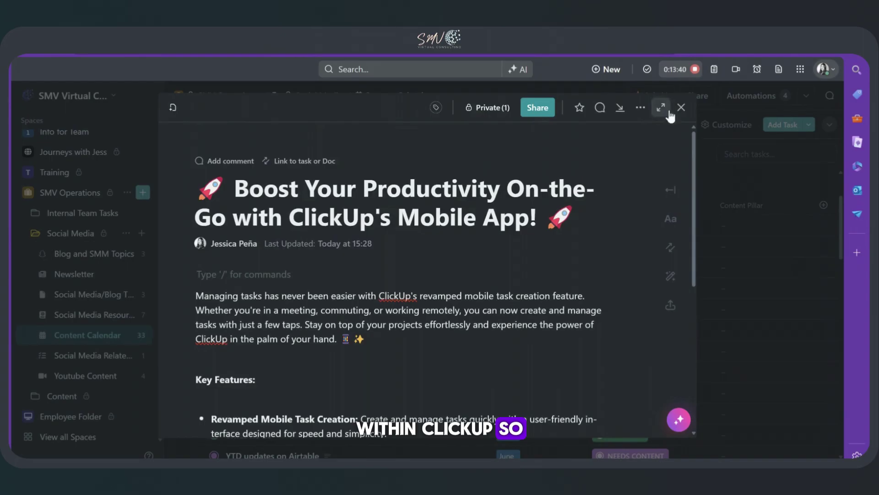
# Close the Doc and open the ClickUp's mobile app task from the Content Calendar
pyautogui.click(681, 107)
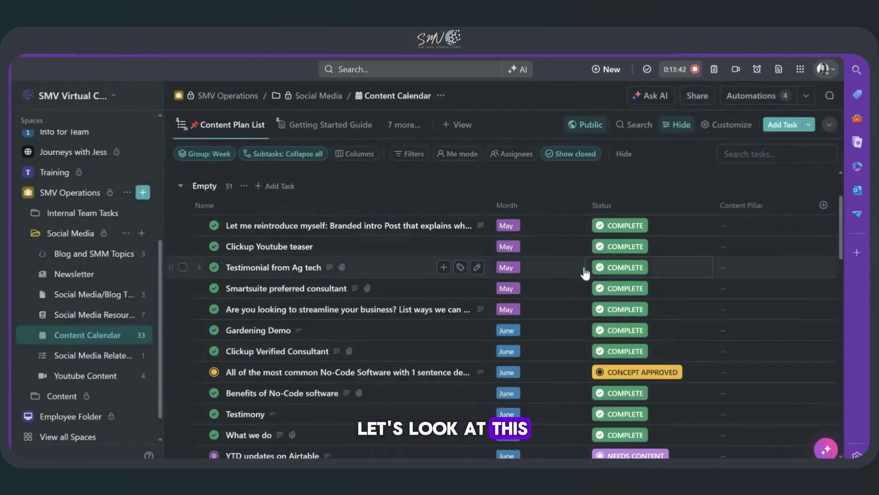
pyautogui.scroll(-3, 500, 293)
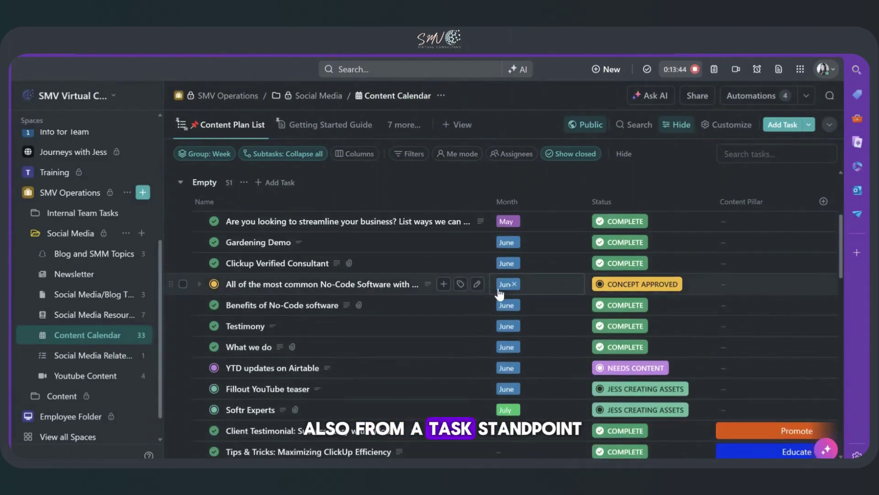
pyautogui.scroll(-12, 500, 293)
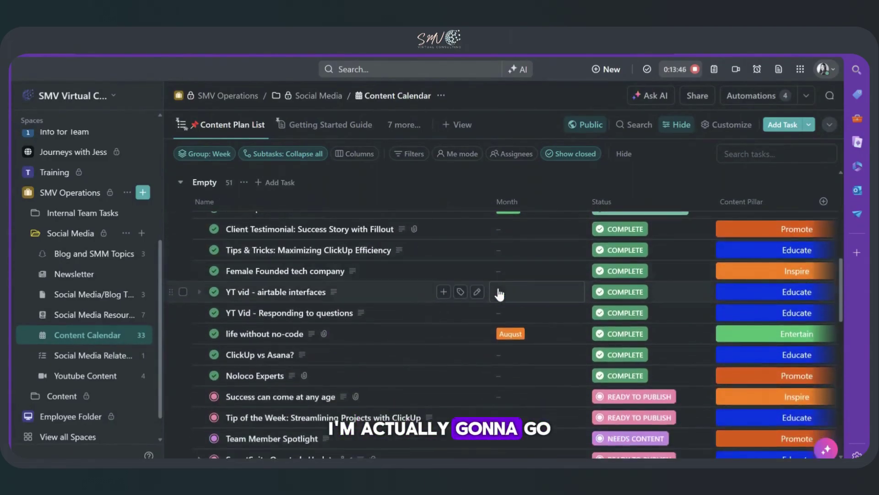
pyautogui.scroll(-6, 500, 293)
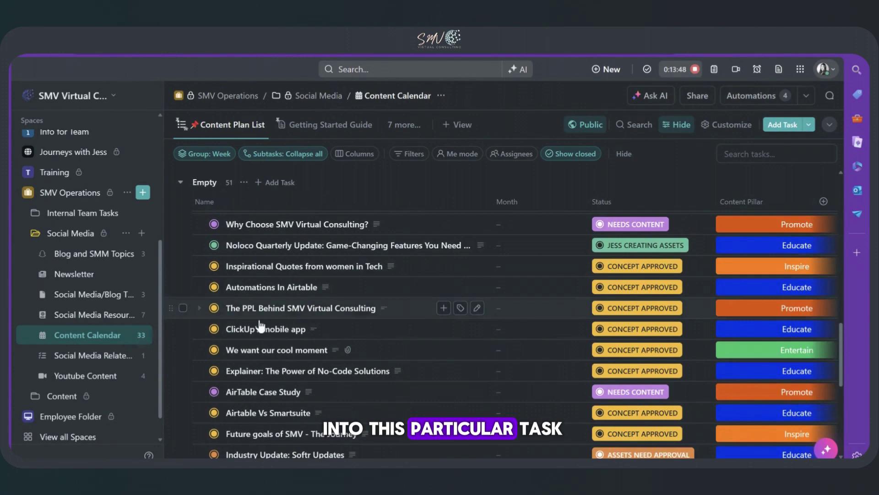
pyautogui.click(255, 329)
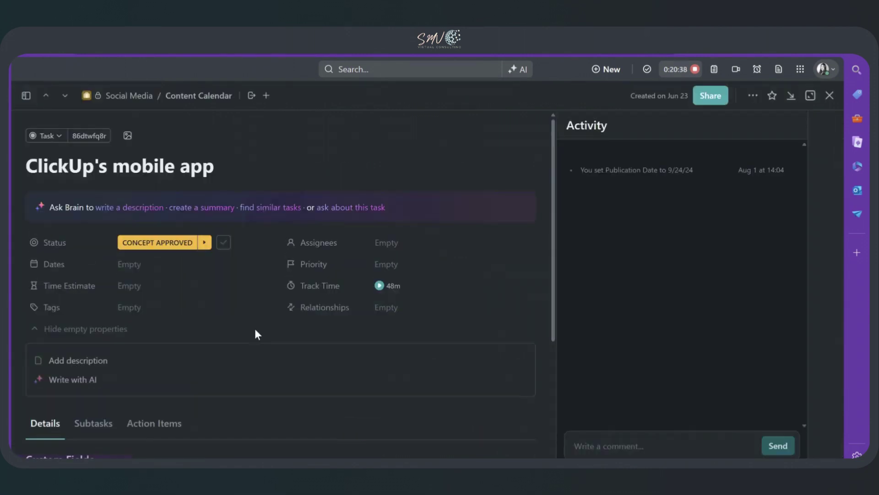
# Start editing the task's empty description
pyautogui.scroll(-2, 225, 304)
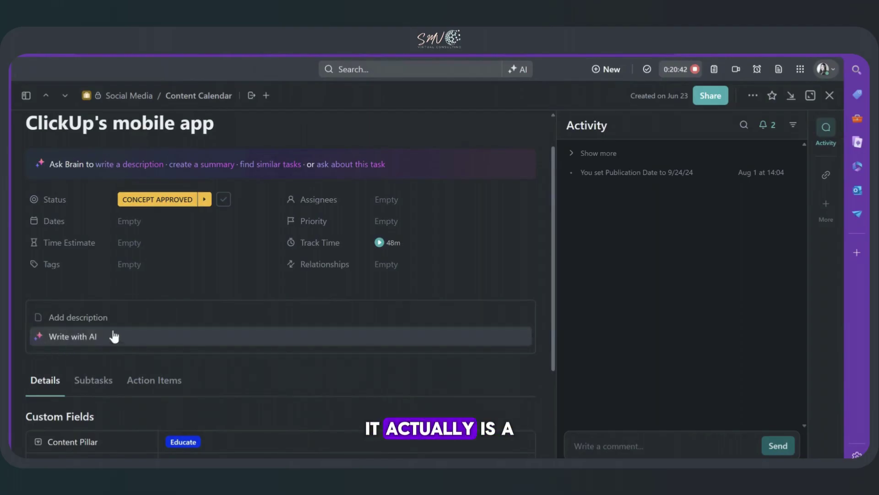
pyautogui.click(88, 338)
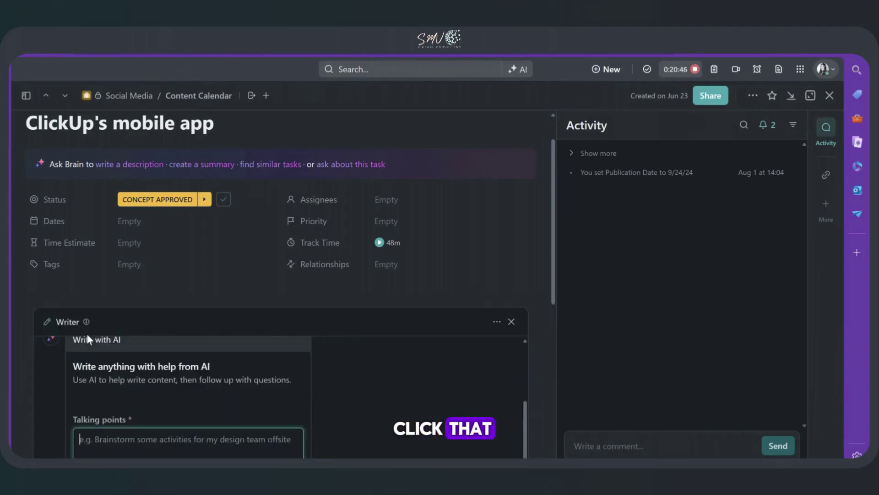
pyautogui.click(513, 326)
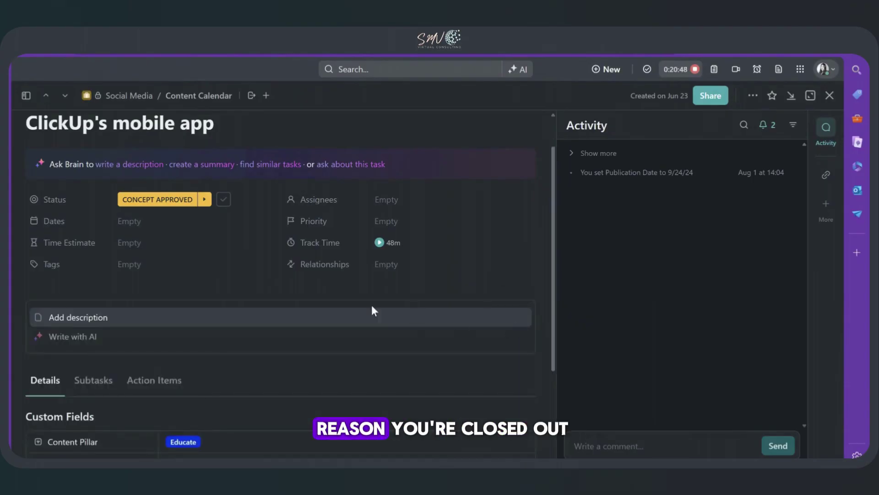
pyautogui.scroll(-1, 326, 296)
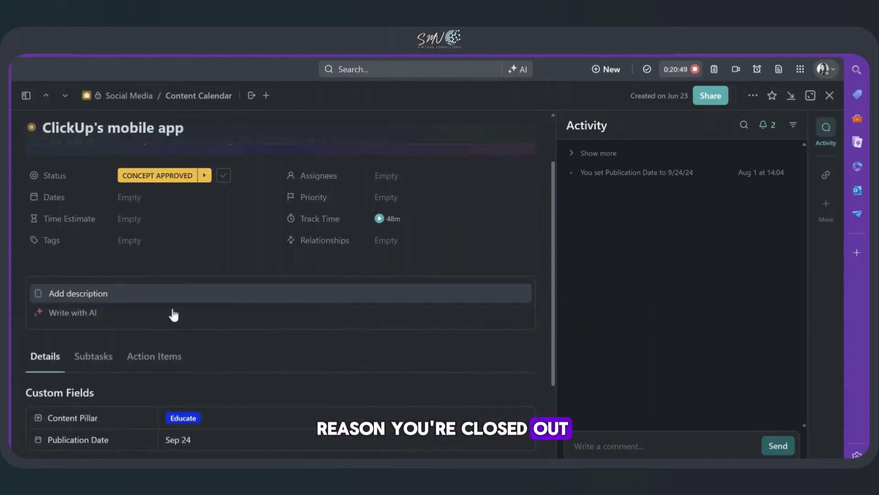
pyautogui.click(77, 293)
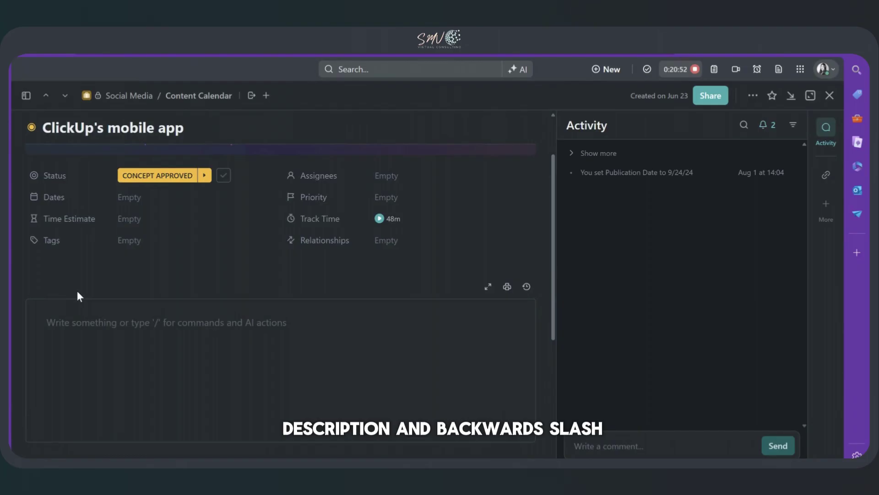
# Use / Write with AI in the description and reuse the mobile app social post prompt
pyautogui.write('/')
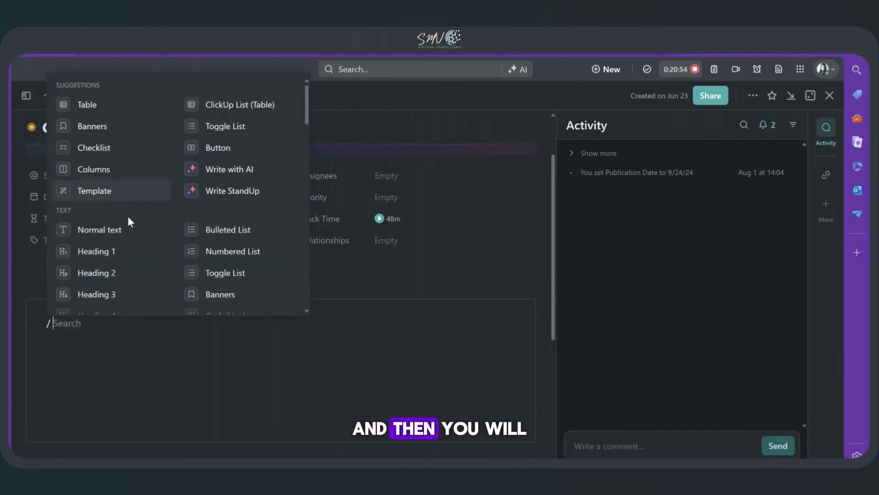
pyautogui.click(228, 175)
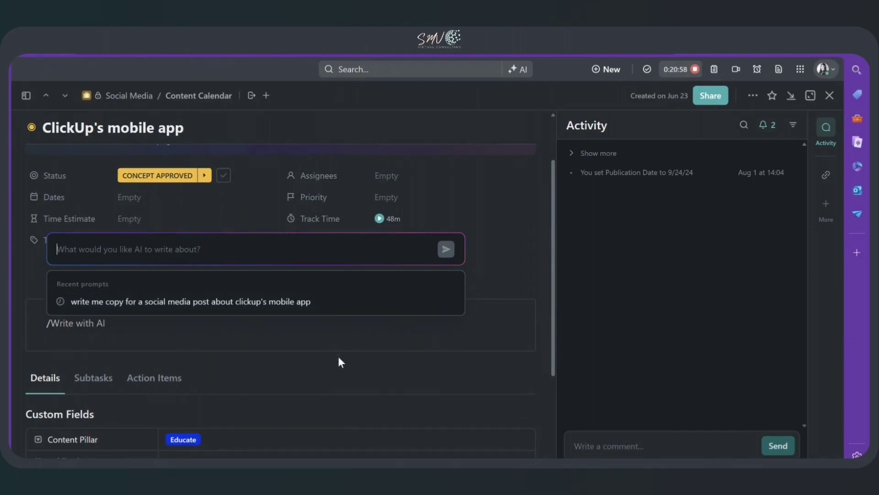
pyautogui.write('w')
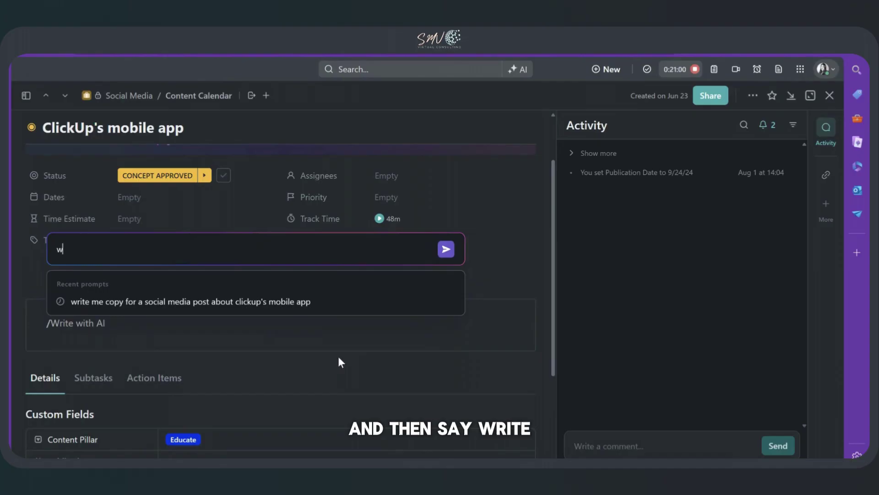
pyautogui.write('rite me c')
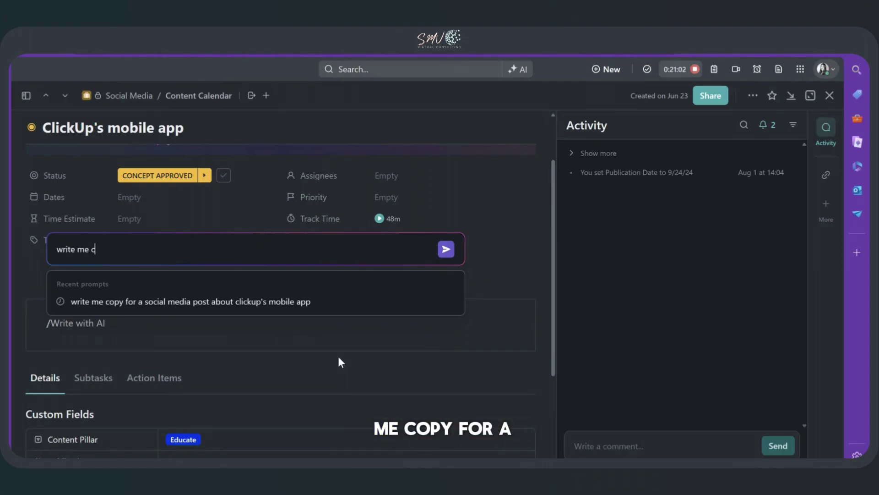
pyautogui.write('opy for a soc')
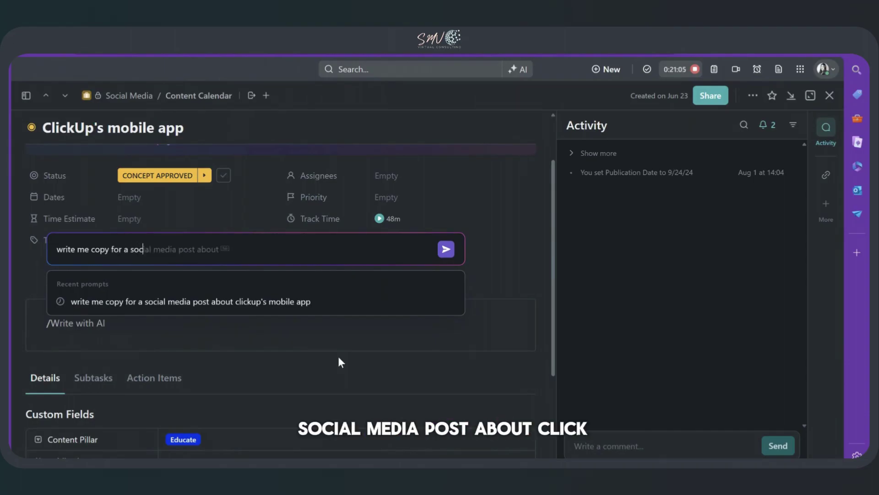
pyautogui.write('ial media pos')
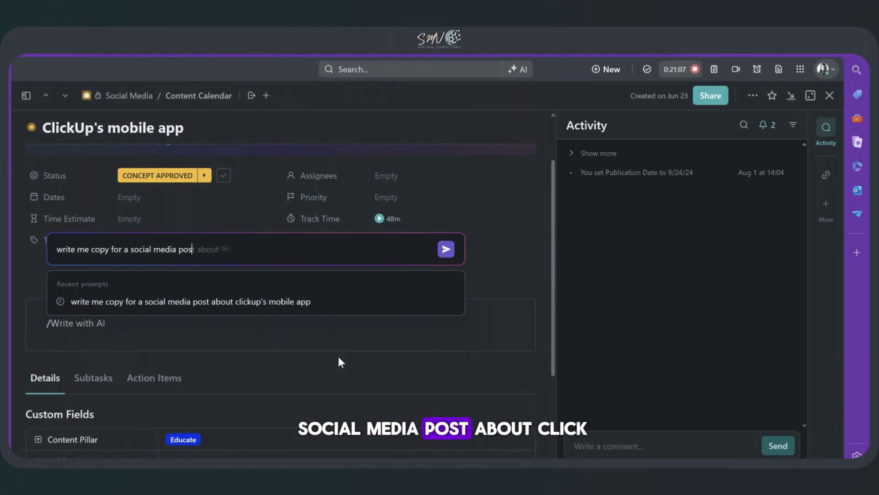
pyautogui.write('t about clik')
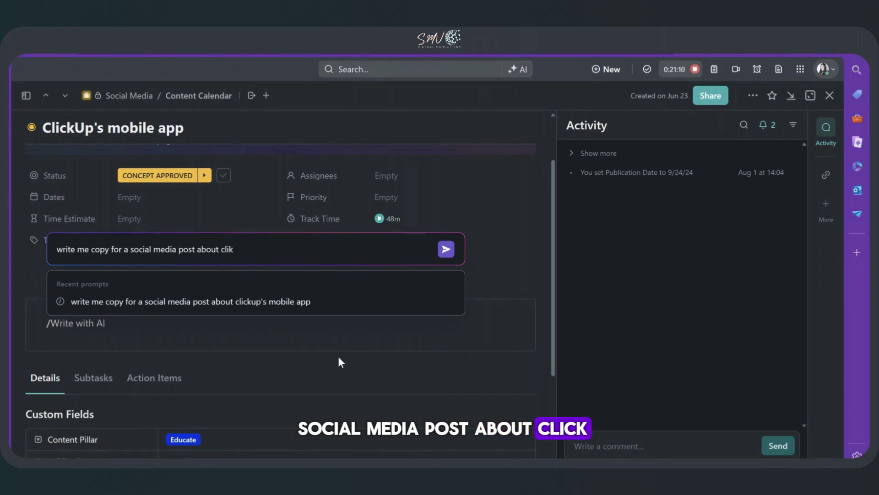
pyautogui.press('BackSpace')
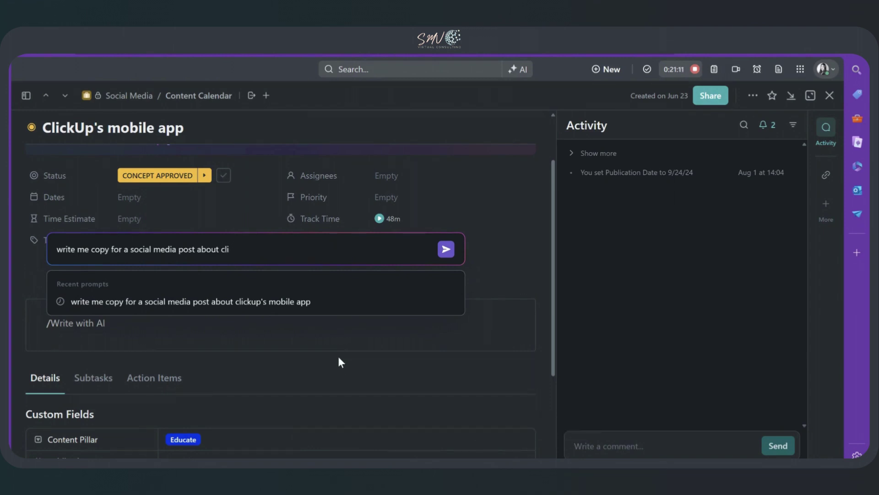
pyautogui.click(294, 303)
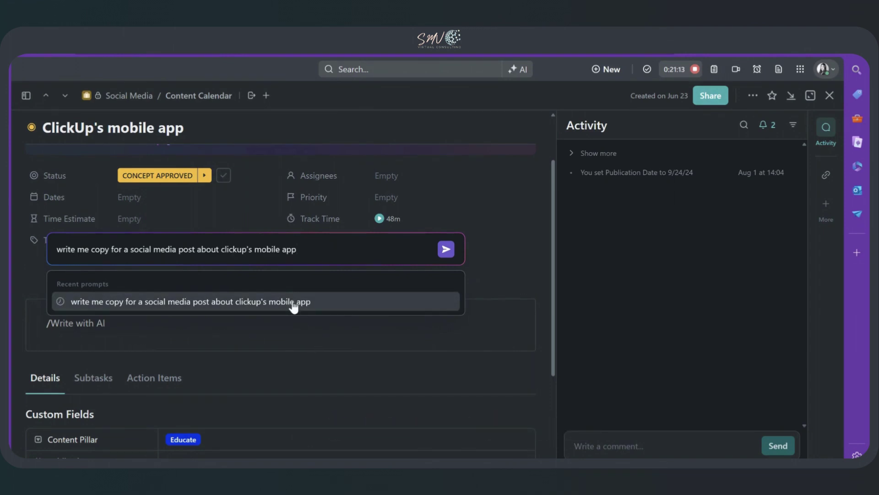
pyautogui.press('Return')
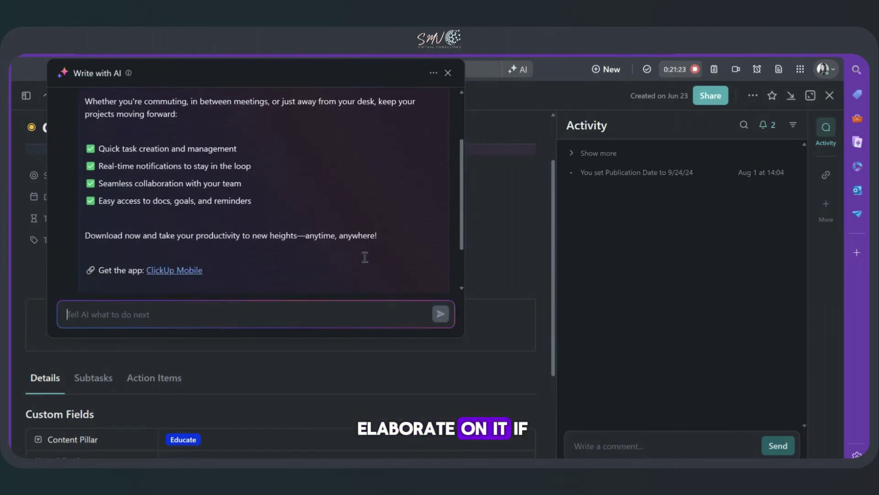
# Insert the generated social media post into the task description
pyautogui.scroll(-2, 357, 222)
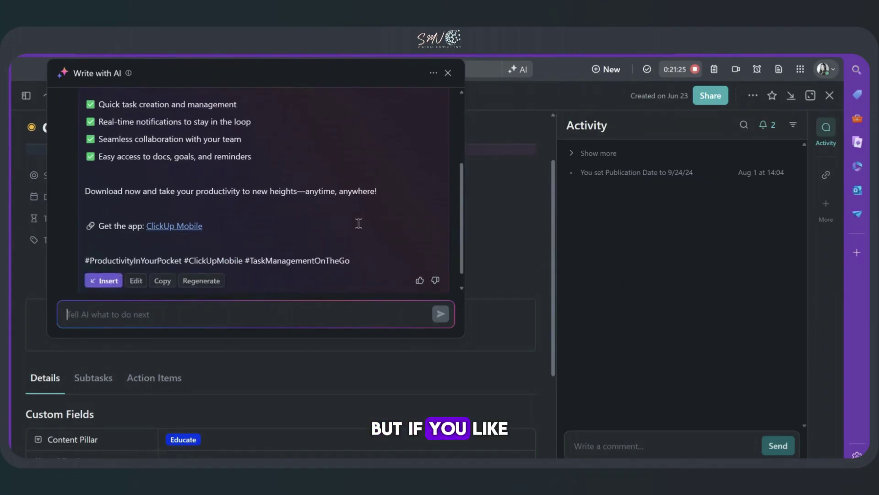
pyautogui.click(93, 276)
pyautogui.scroll(-4, 344, 369)
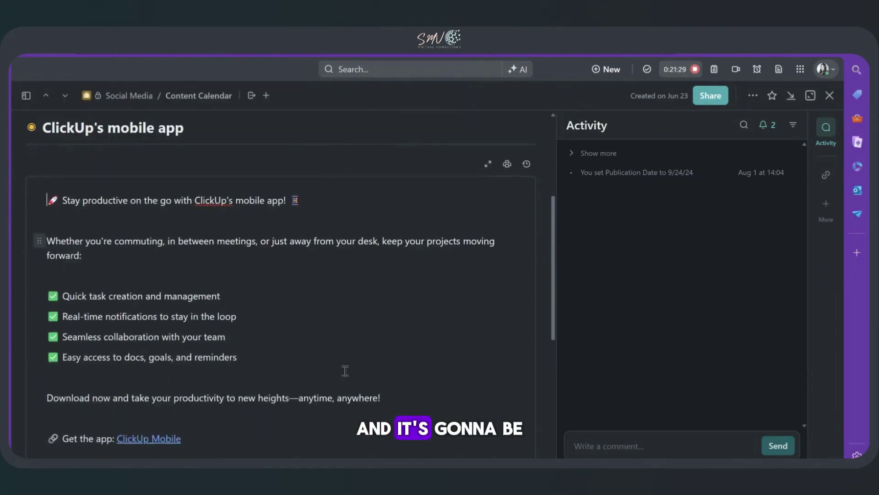
pyautogui.scroll(-3, 345, 370)
pyautogui.scroll(6, 345, 370)
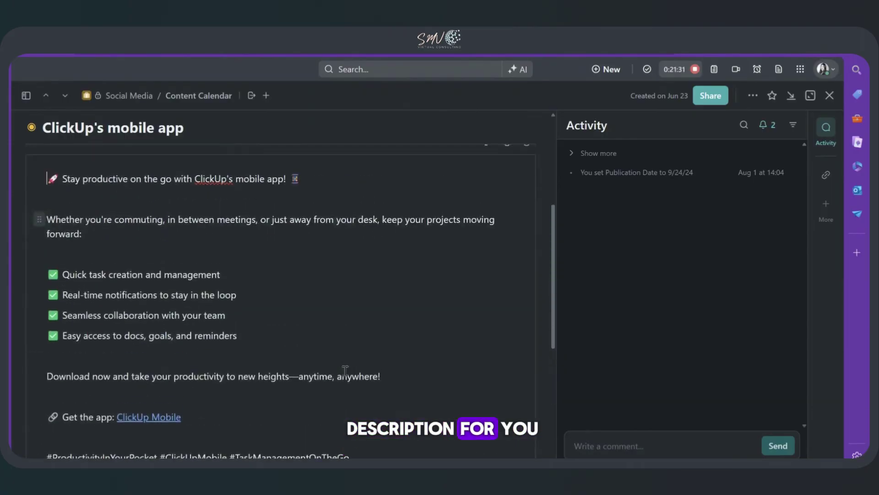
pyautogui.scroll(2, 344, 369)
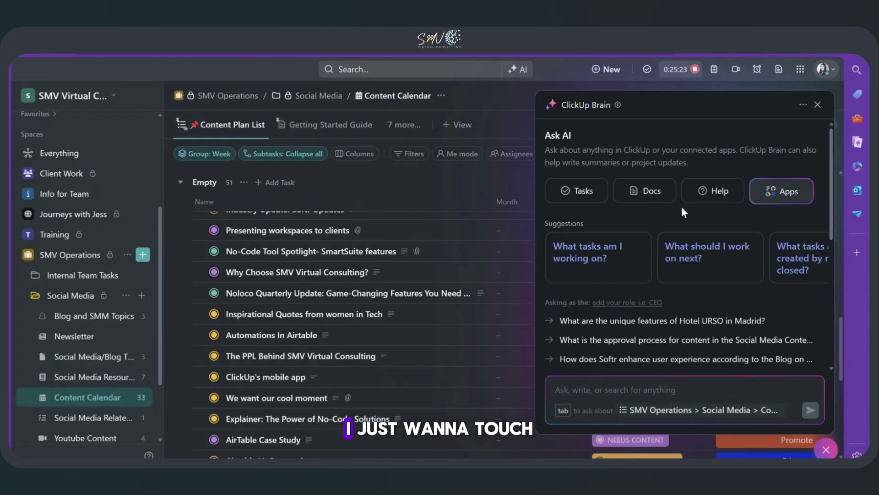
pyautogui.click(714, 190)
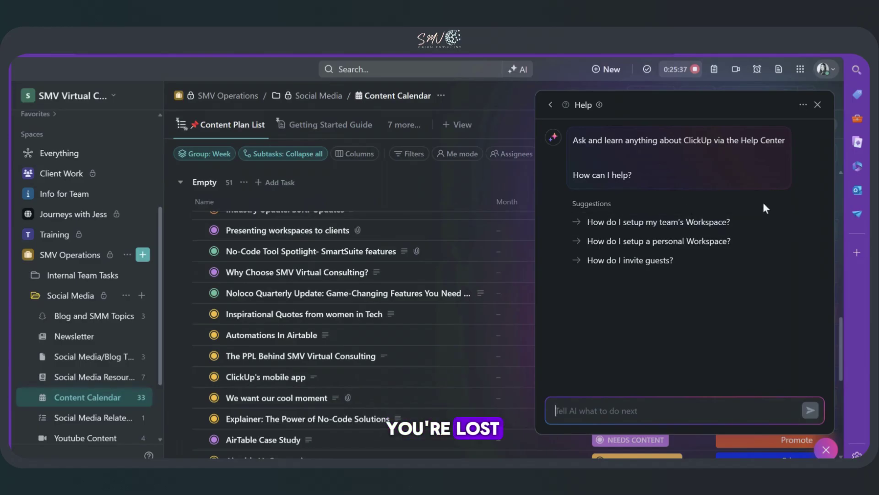
pyautogui.click(656, 223)
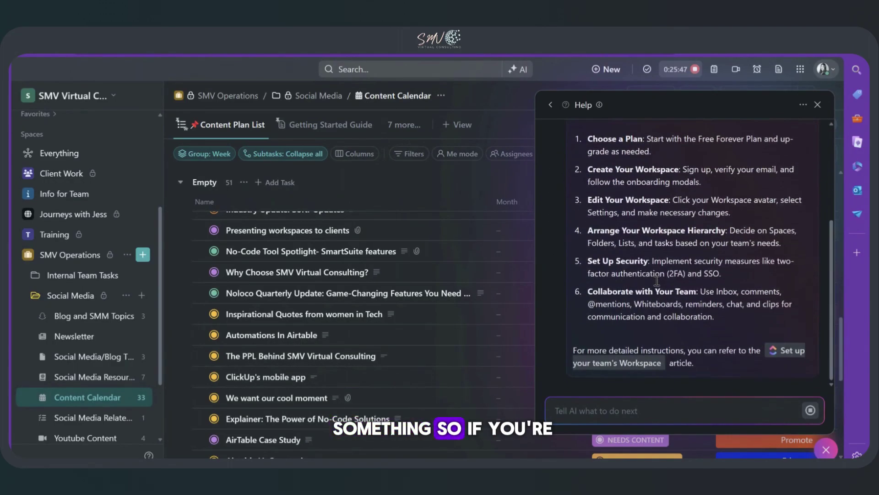
pyautogui.scroll(2, 657, 280)
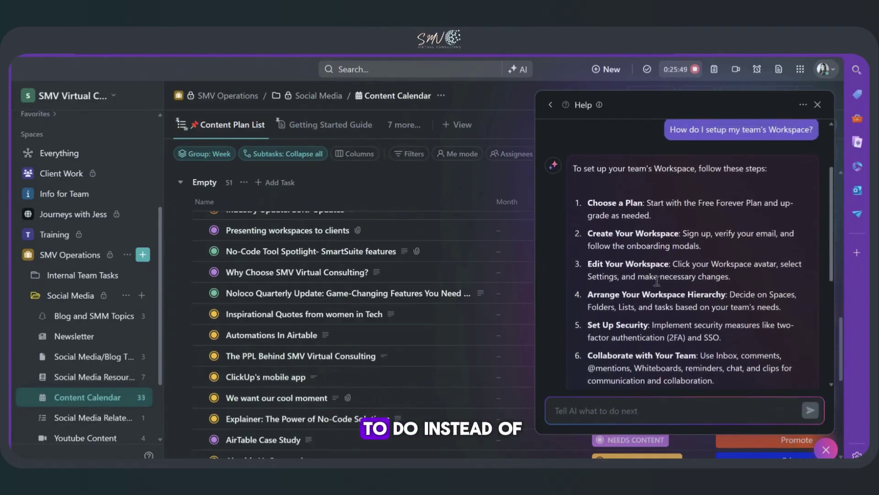
pyautogui.scroll(3, 656, 281)
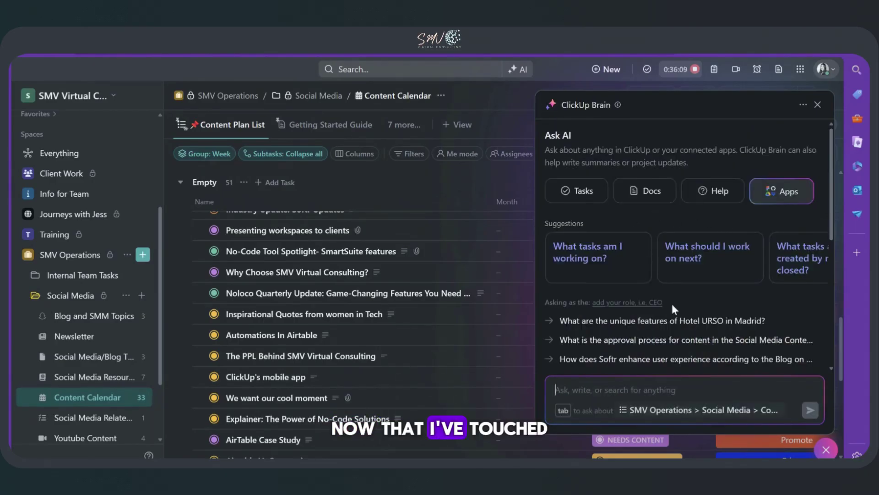
# Generate a This week StandUp in ClickUp Brain and review its per-task summary, e.g. SmartSuite Quarterly Update
pyautogui.scroll(-5, 672, 304)
pyautogui.scroll(-2, 672, 310)
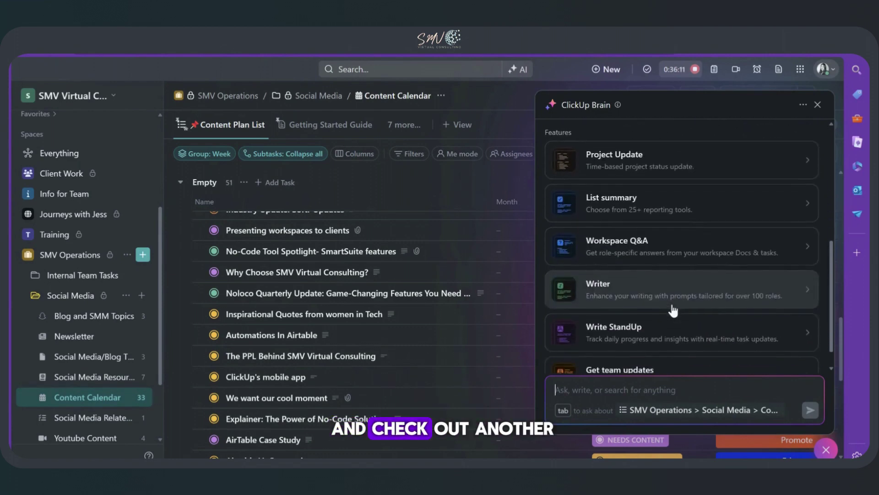
pyautogui.scroll(-1, 673, 311)
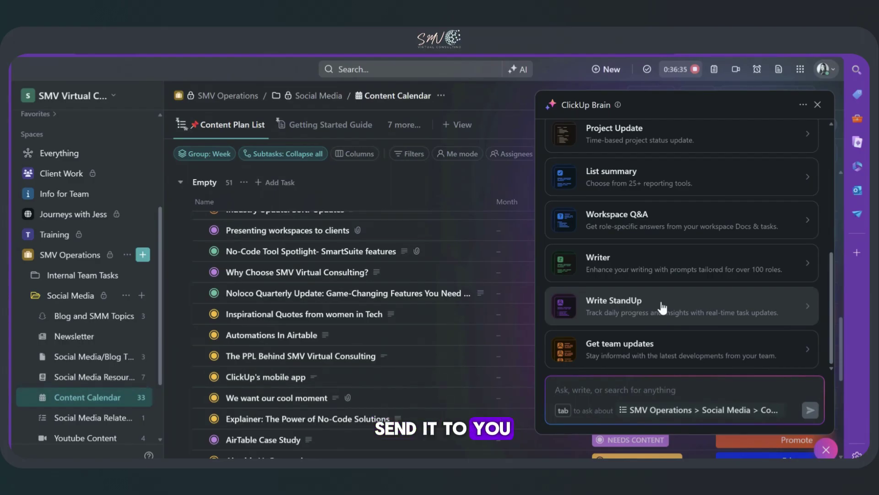
pyautogui.click(756, 312)
pyautogui.click(756, 311)
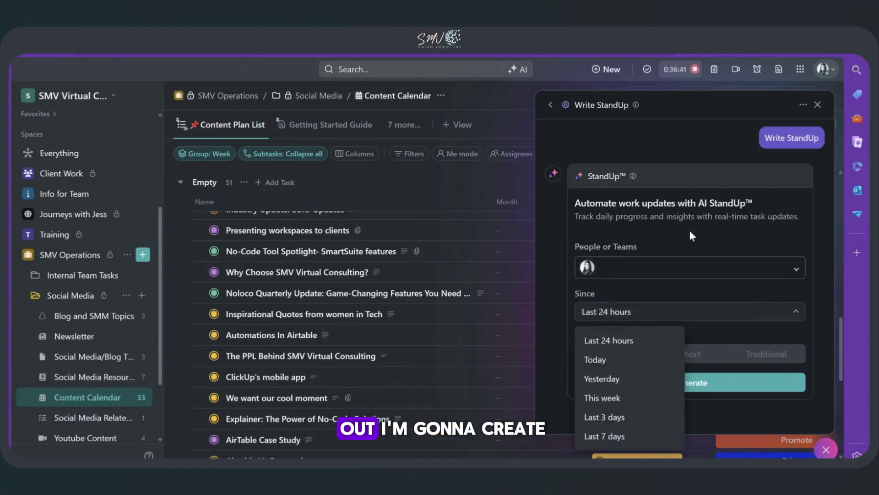
pyautogui.click(615, 397)
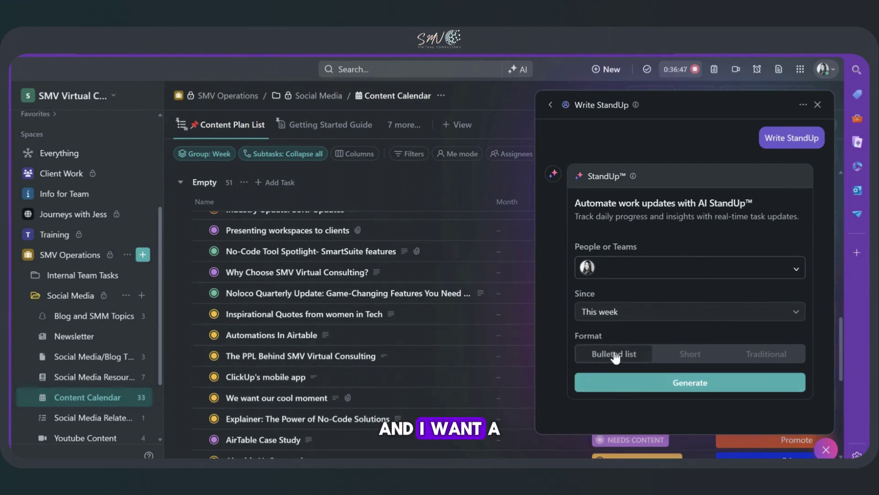
pyautogui.click(674, 383)
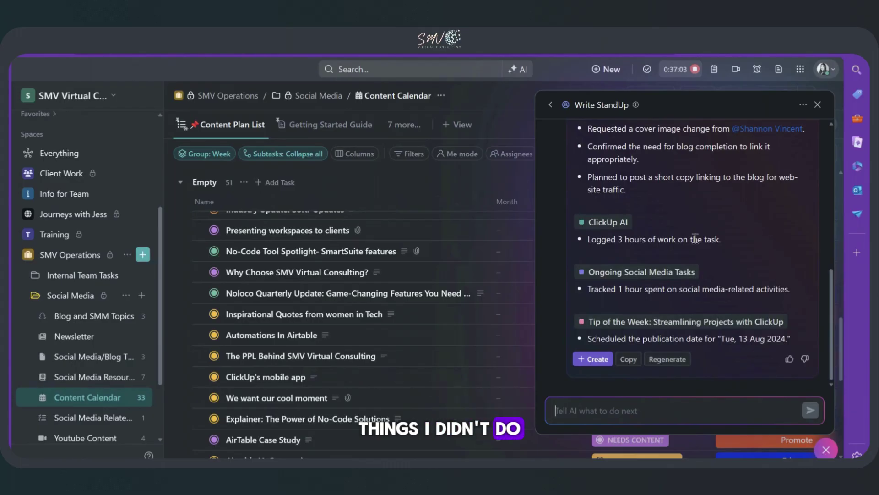
pyautogui.scroll(3, 695, 238)
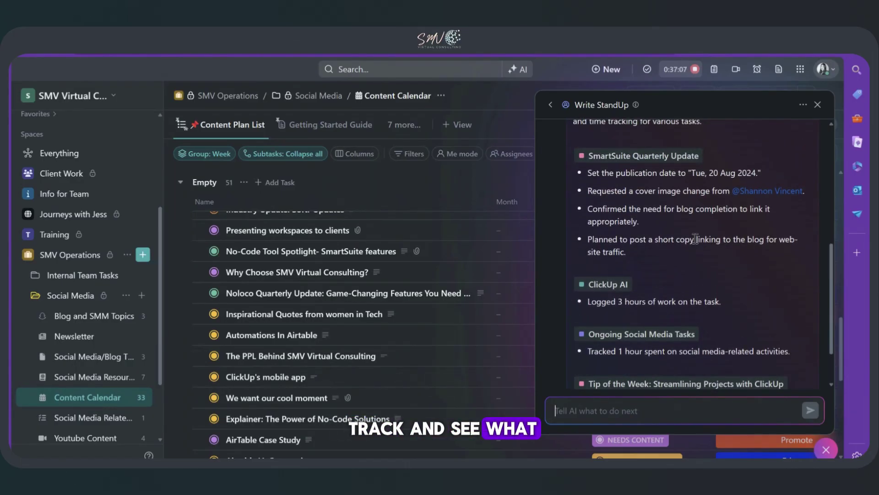
pyautogui.scroll(4, 610, 143)
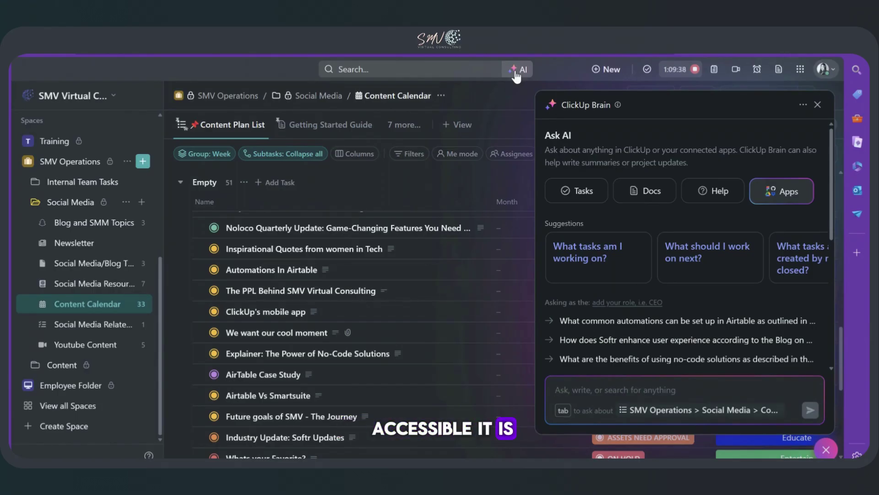
# Close the Brain panel, then open and close the floating AI chat about the list
pyautogui.click(817, 106)
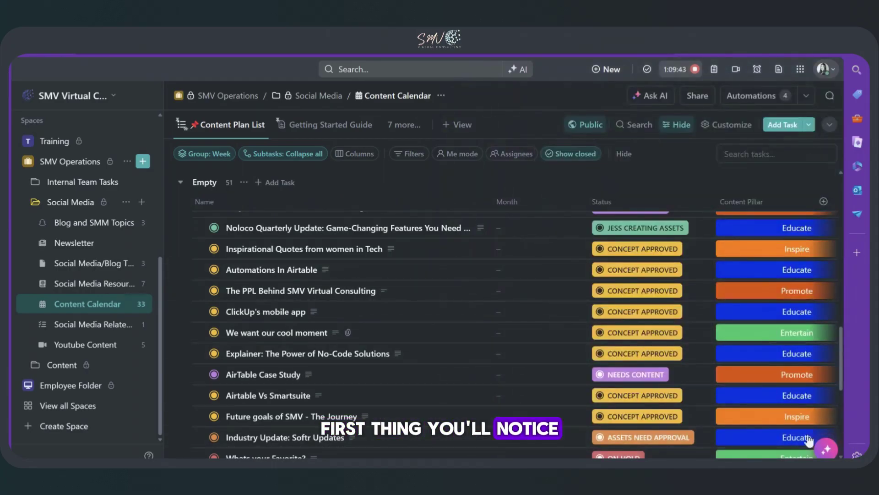
pyautogui.moveTo(824, 452)
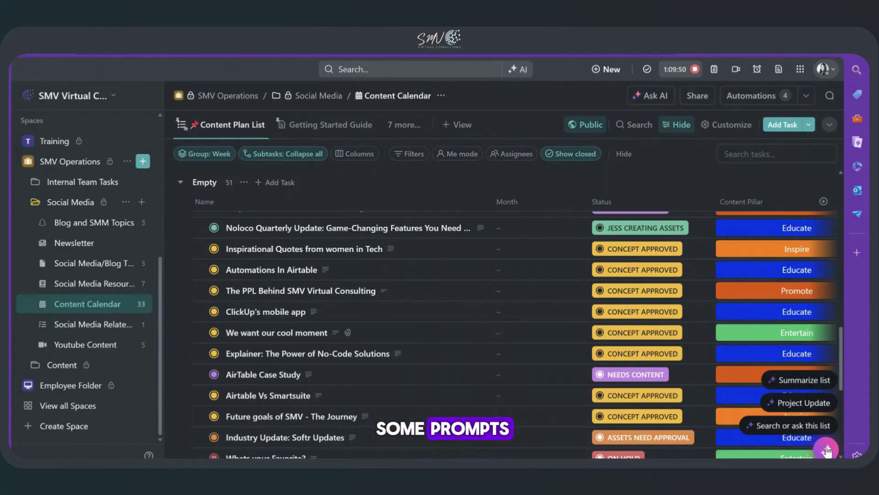
pyautogui.click(826, 450)
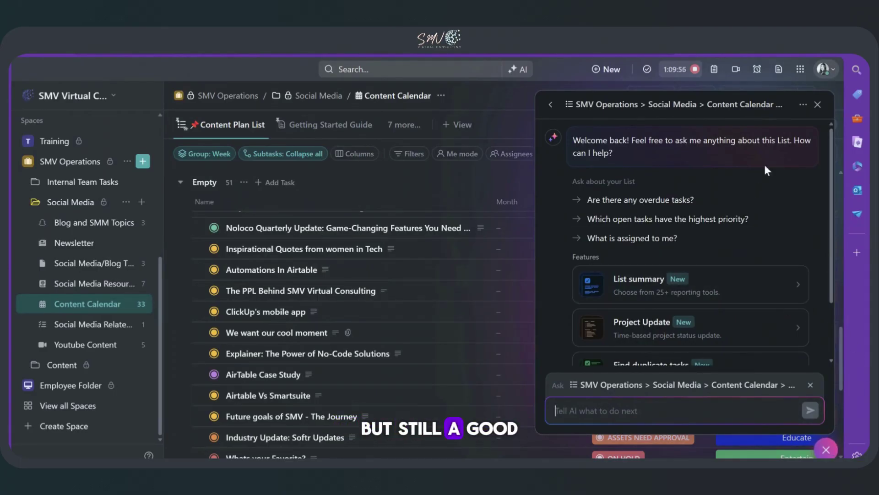
pyautogui.click(818, 105)
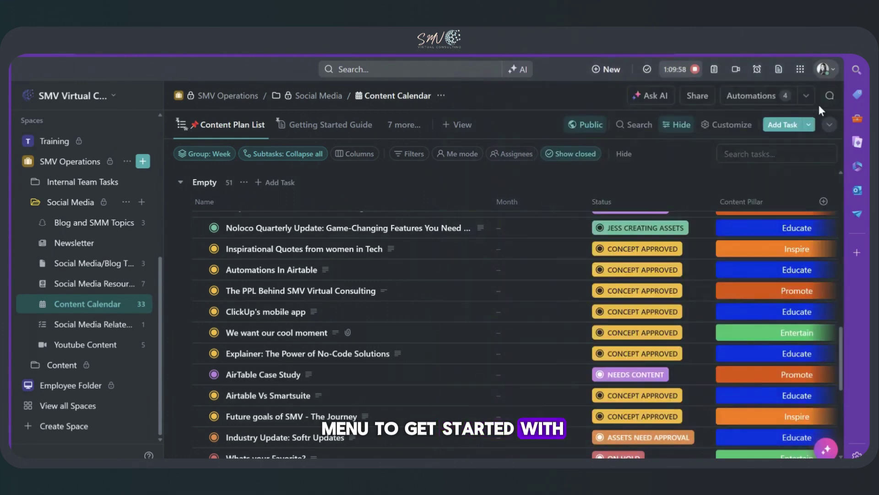
# Open and close the top-bar ClickUp Brain panel and the list's Ask AI chat
pyautogui.click(517, 71)
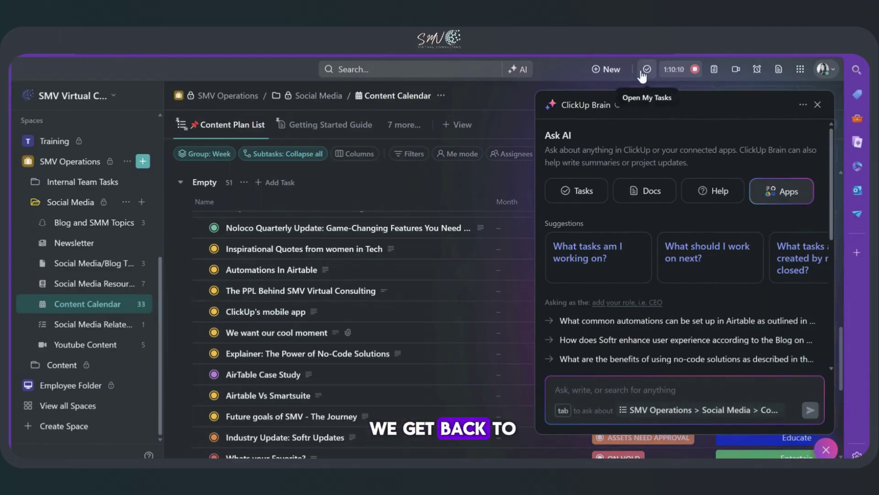
pyautogui.click(818, 105)
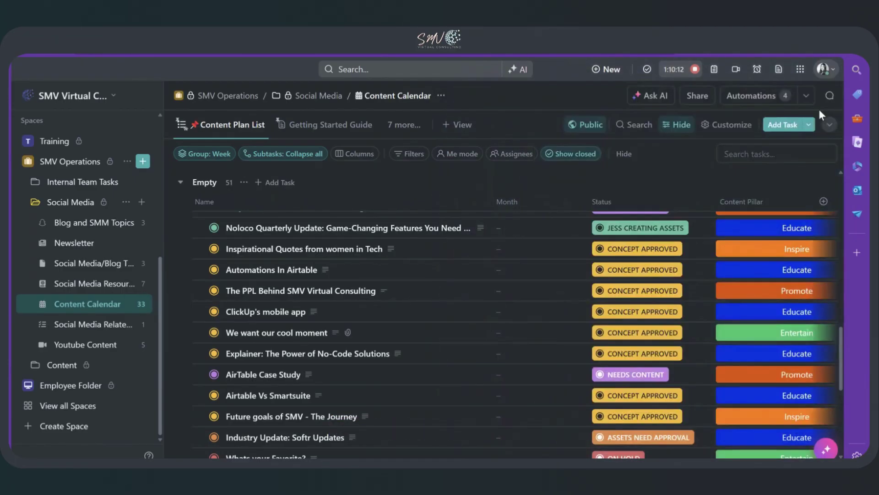
pyautogui.click(643, 97)
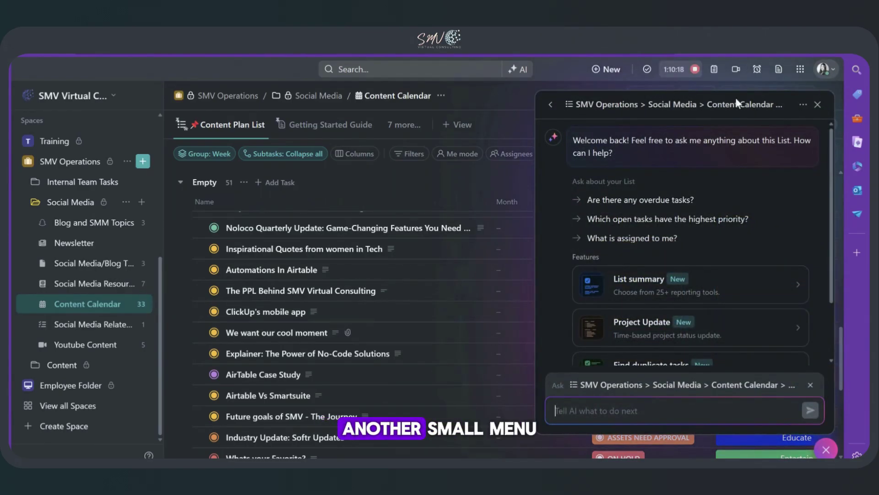
pyautogui.click(817, 105)
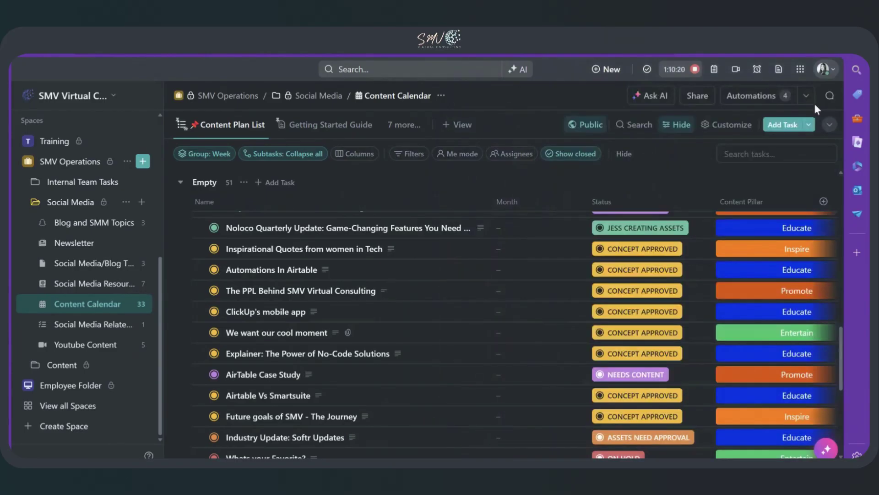
# Open the Automations In Airtable task and expand its full description
pyautogui.click(246, 271)
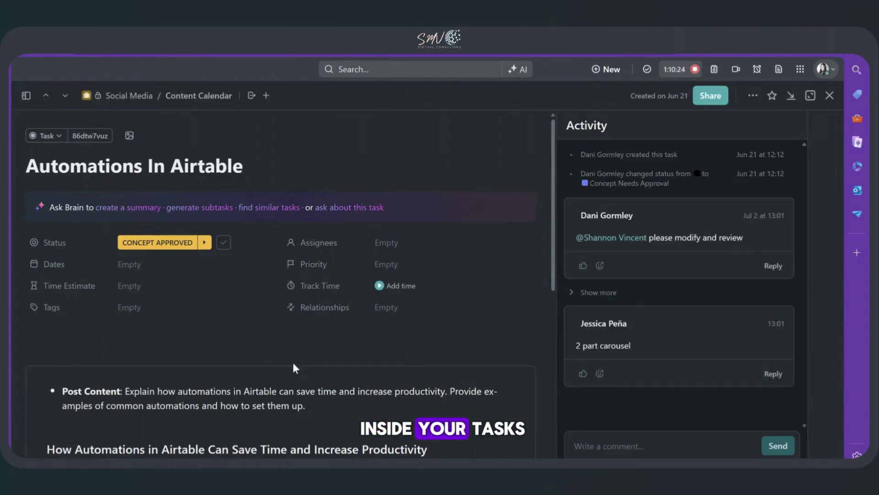
pyautogui.scroll(-3, 294, 368)
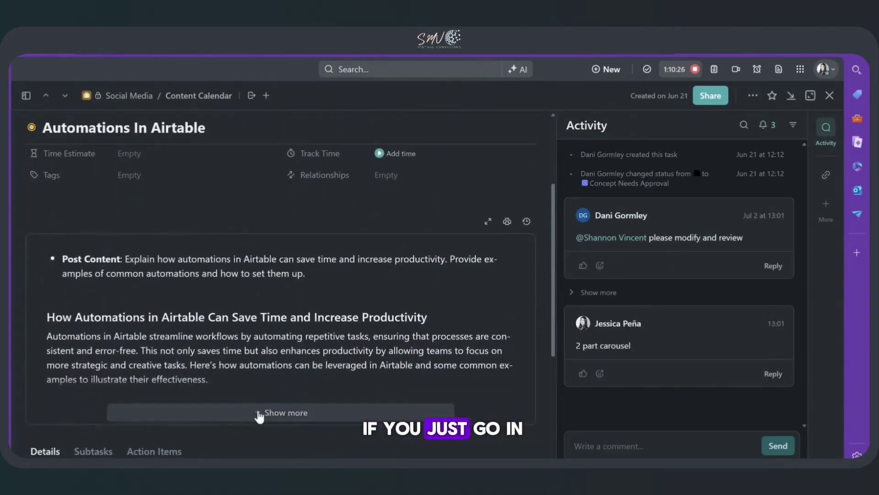
pyautogui.click(263, 414)
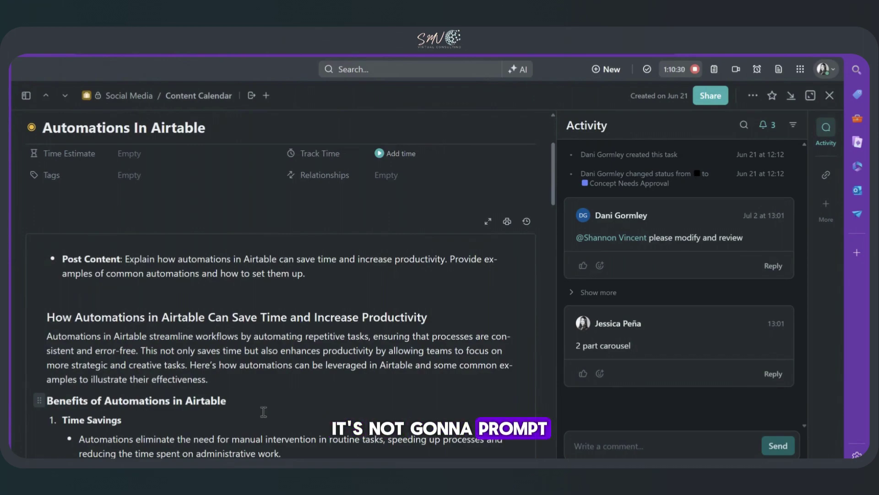
pyautogui.scroll(-5, 284, 410)
pyautogui.scroll(6, 305, 407)
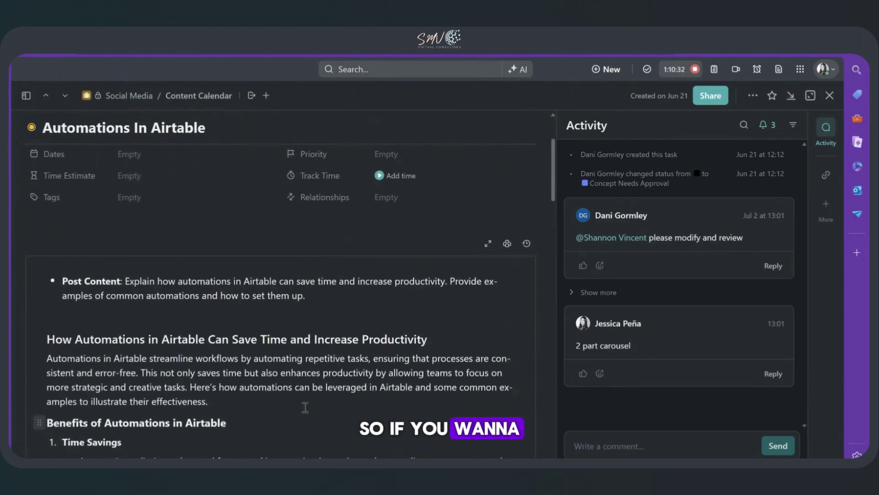
pyautogui.scroll(1, 305, 407)
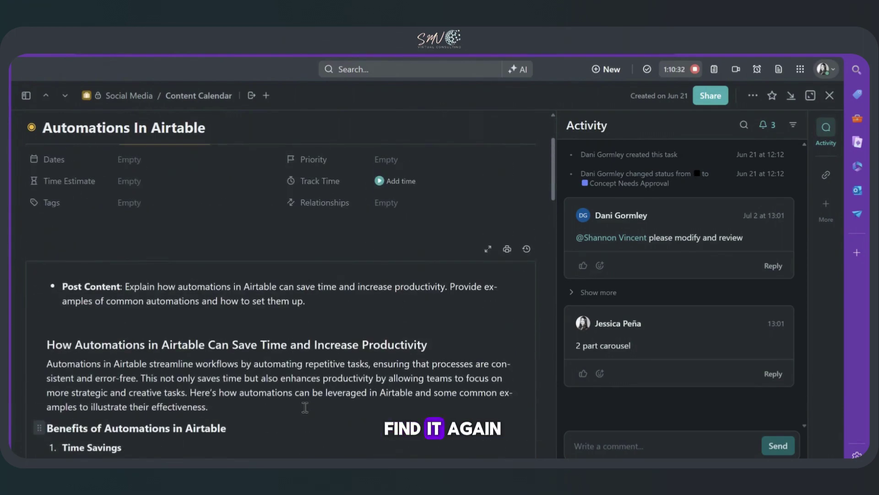
# Add blank bullet lines above Post Content, type / to view the block menu, and close the task
pyautogui.click(57, 280)
pyautogui.press('Return')
pyautogui.press('Return')
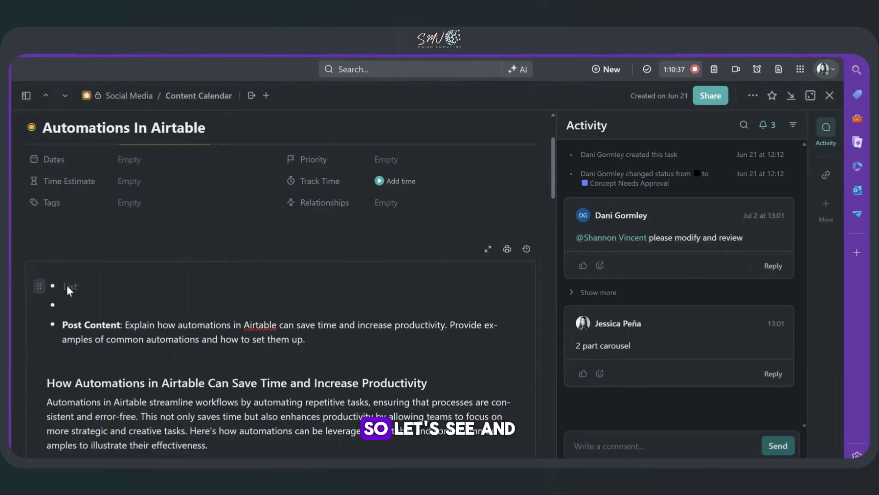
pyautogui.write('/')
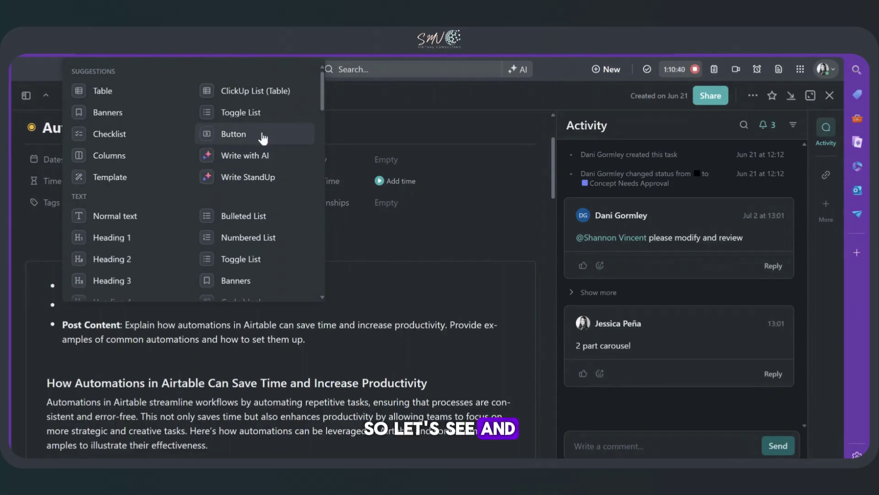
pyautogui.click(452, 225)
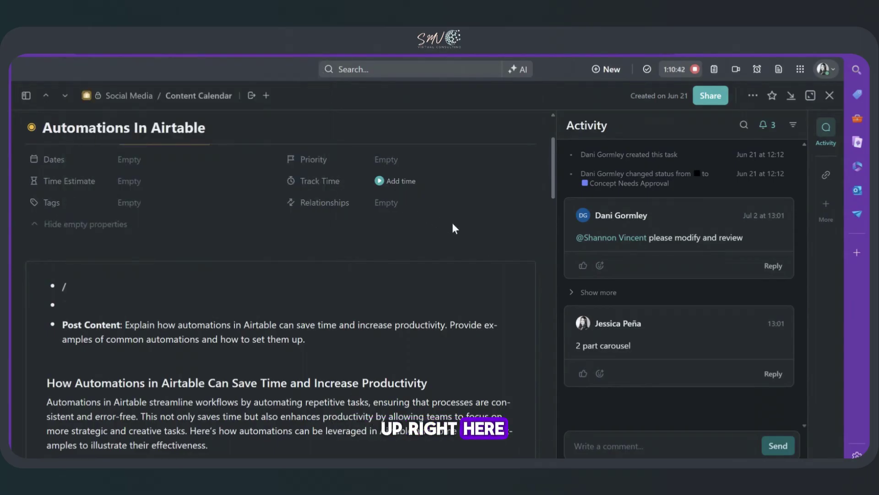
pyautogui.click(829, 95)
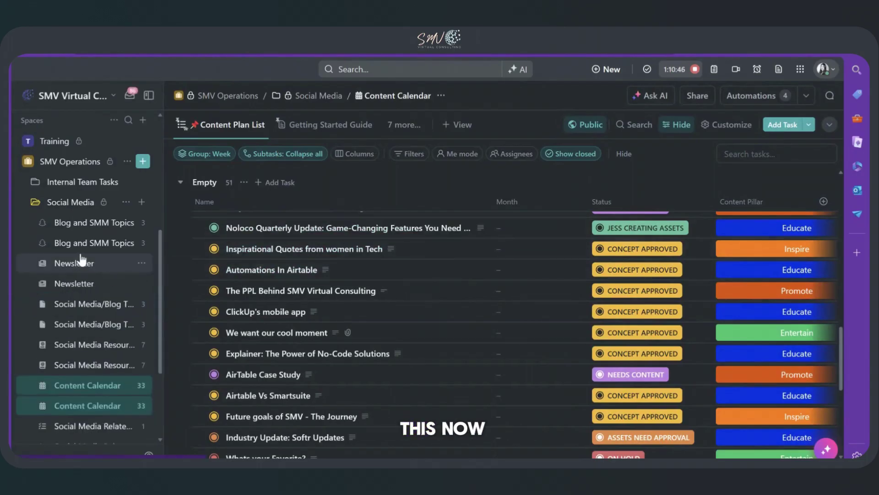
# Create a new Untitled doc from Docs home and start it with Write with AI
pyautogui.scroll(10, 81, 259)
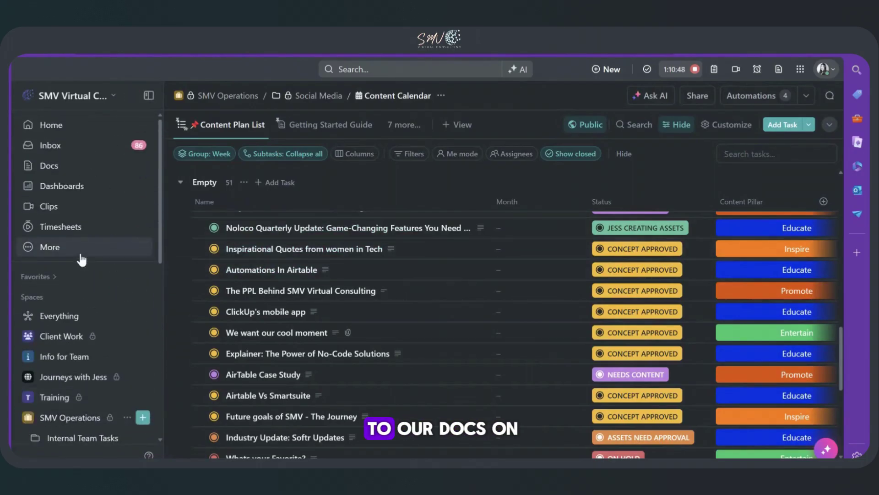
pyautogui.click(46, 167)
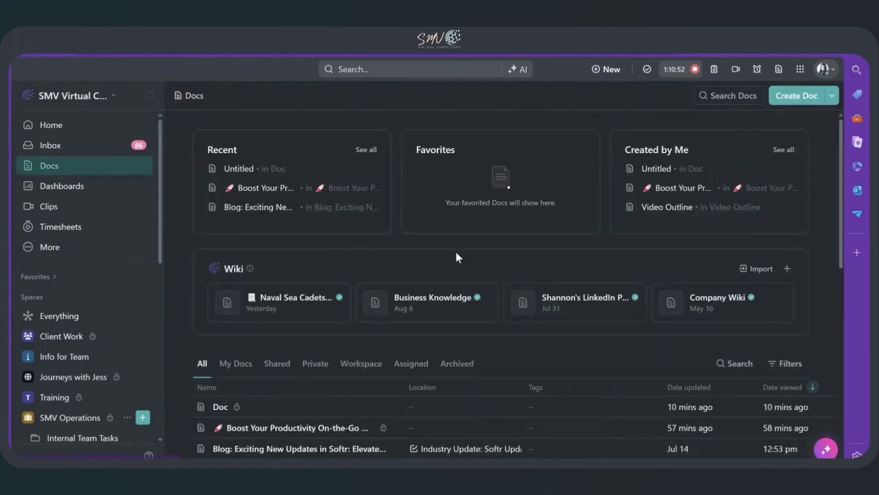
pyautogui.click(794, 99)
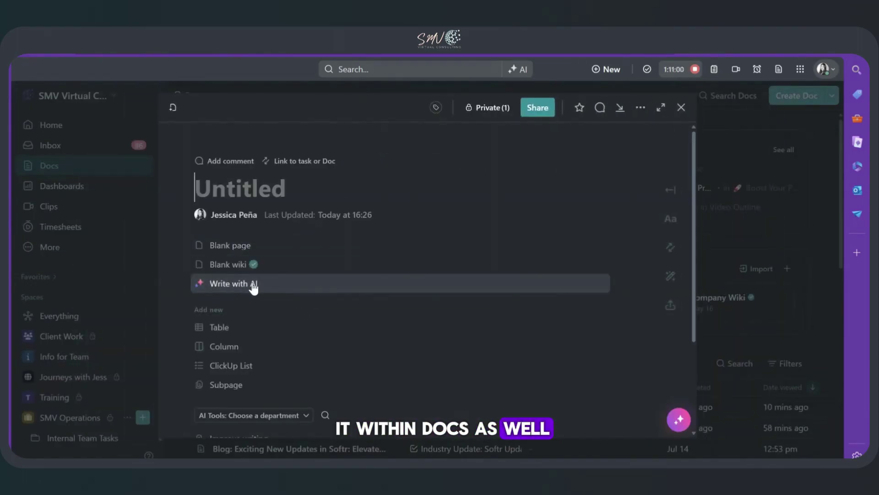
pyautogui.click(234, 284)
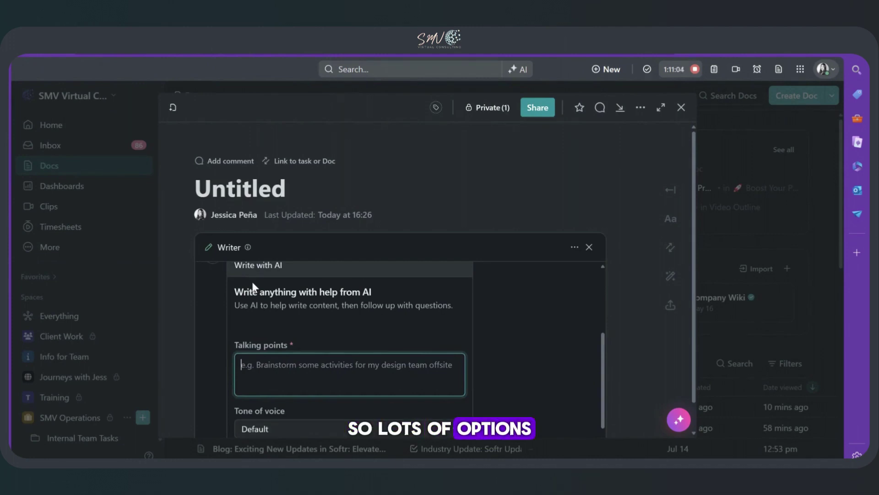
pyautogui.moveTo(679, 421)
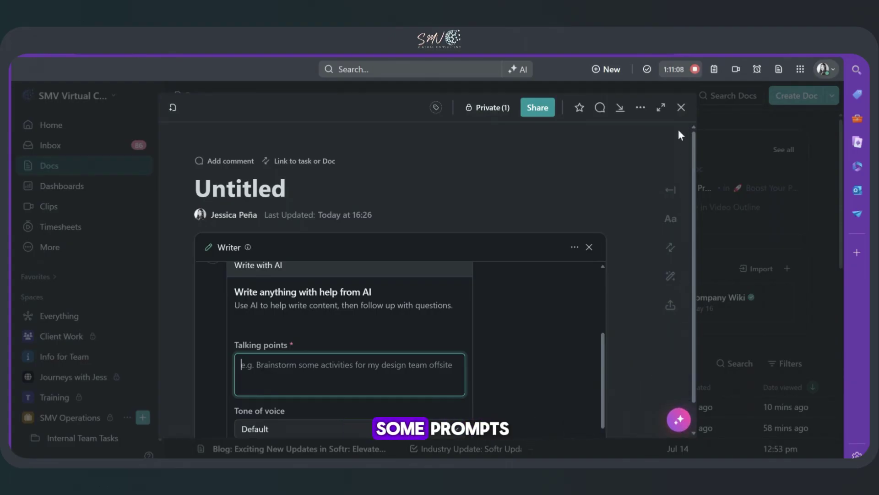
pyautogui.click(682, 108)
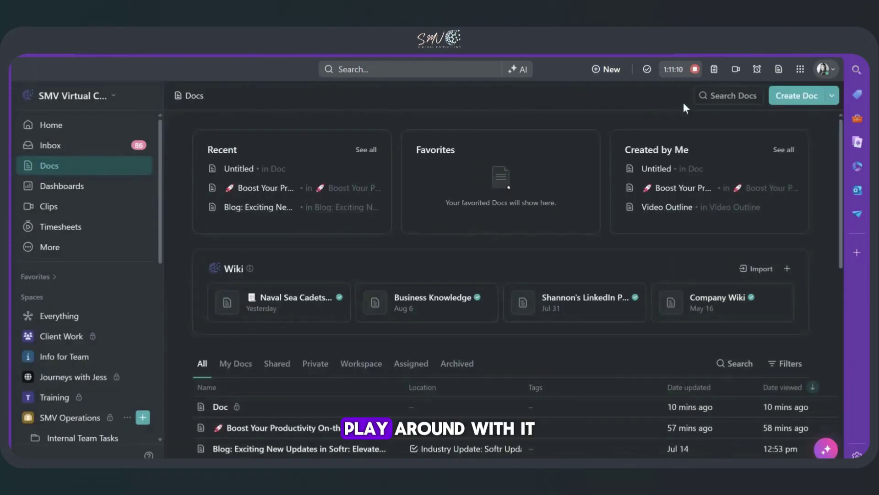